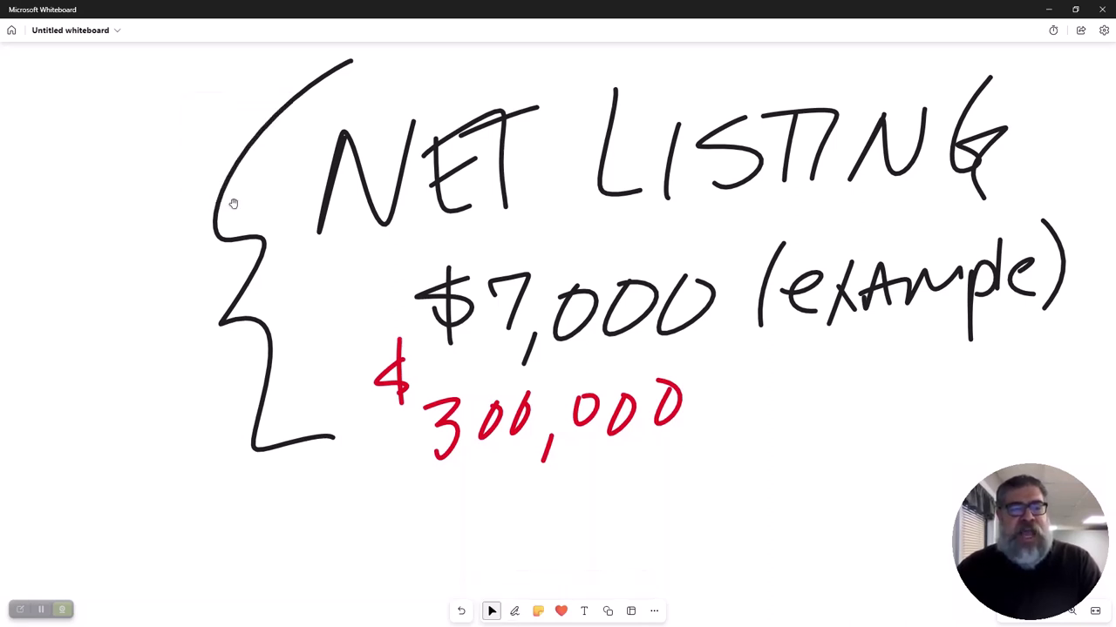
Confirm clearing the NET LISTING notes so the canvas is empty.
{"action": "left_click", "coordinate": [580, 351]}
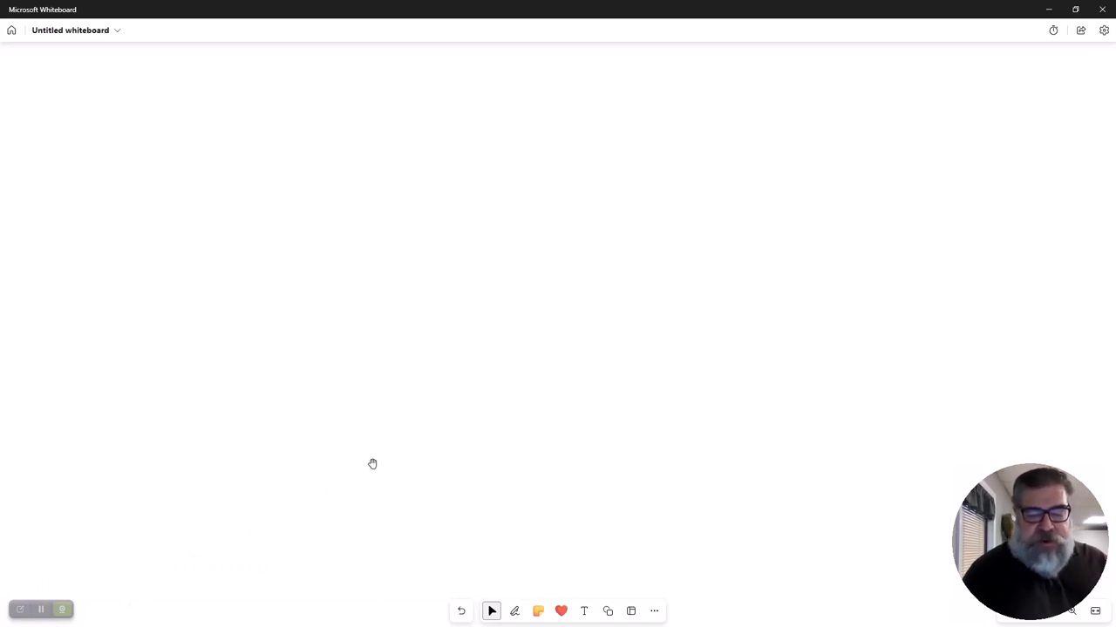
Handwrite $100,000 in black pen ink at the top left of the canvas.
{"action": "left_click", "coordinate": [515, 611]}
{"action": "left_click", "coordinate": [476, 586]}
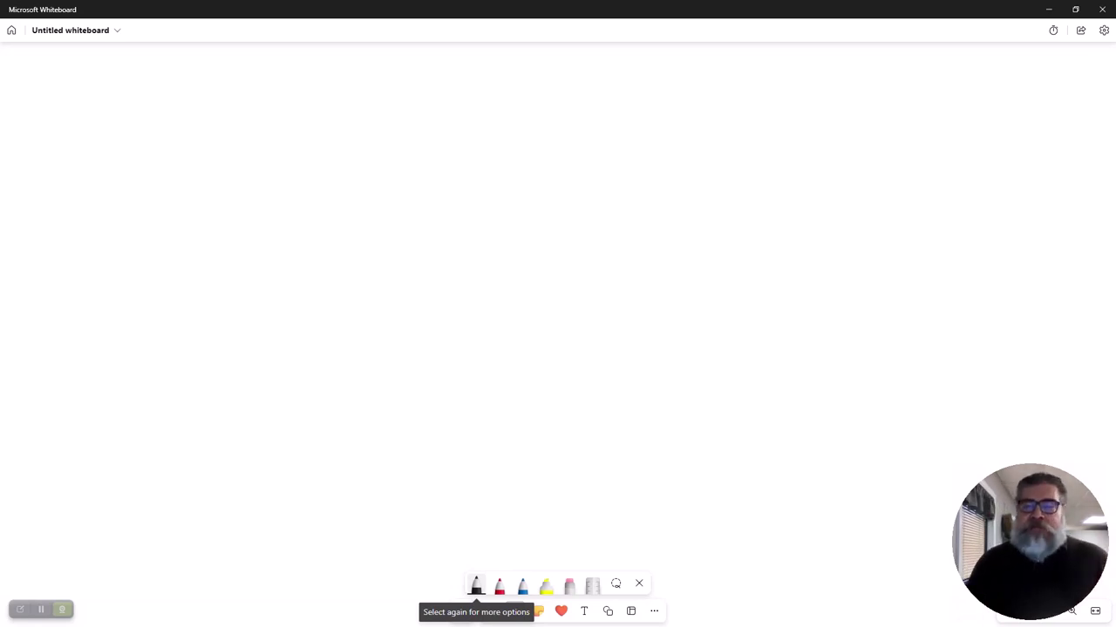
{"action": "mouse_move", "coordinate": [221, 98]}
{"action": "left_mouse_down"}
{"action": "mouse_move", "coordinate": [195, 180]}
{"action": "mouse_move", "coordinate": [277, 119]}
{"action": "mouse_move", "coordinate": [245, 102]}
{"action": "left_mouse_up"}
{"action": "left_click_drag", "start_coordinate": [310, 98], "coordinate": [293, 94]}
{"action": "left_click_drag", "start_coordinate": [357, 142], "coordinate": [347, 165]}
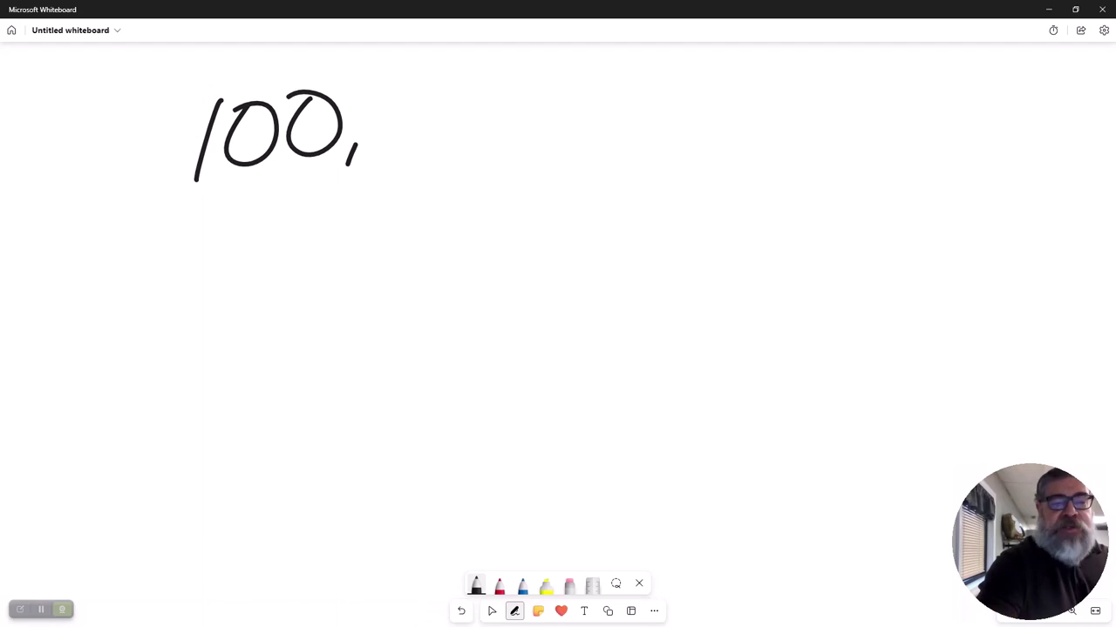
{"action": "mouse_move", "coordinate": [395, 96]}
{"action": "left_mouse_down"}
{"action": "mouse_move", "coordinate": [384, 148]}
{"action": "mouse_move", "coordinate": [383, 101]}
{"action": "mouse_move", "coordinate": [440, 98]}
{"action": "mouse_move", "coordinate": [482, 139]}
{"action": "mouse_move", "coordinate": [504, 90]}
{"action": "left_mouse_up"}
{"action": "mouse_move", "coordinate": [181, 72]}
{"action": "left_mouse_down"}
{"action": "mouse_move", "coordinate": [144, 104]}
{"action": "mouse_move", "coordinate": [152, 111]}
{"action": "left_mouse_up"}
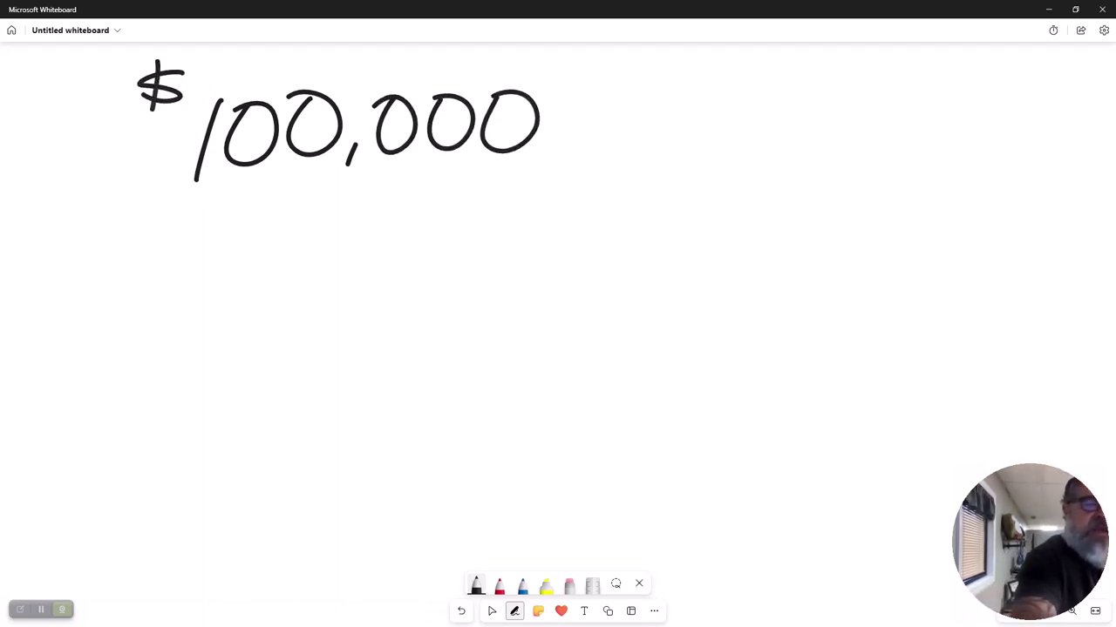
{"action": "left_click_drag", "start_coordinate": [173, 52], "coordinate": [166, 115]}
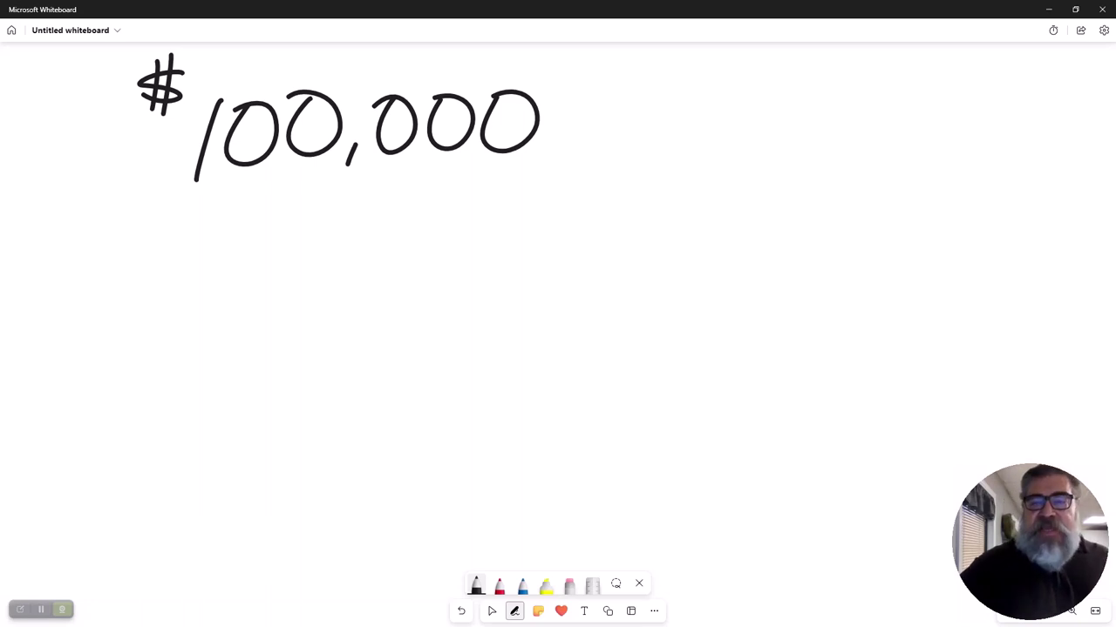
Handwrite $1,500 followed by C.C. in black to the right of $100,000.
{"action": "mouse_move", "coordinate": [702, 70]}
{"action": "left_mouse_down"}
{"action": "mouse_move", "coordinate": [672, 75]}
{"action": "mouse_move", "coordinate": [671, 101]}
{"action": "mouse_move", "coordinate": [683, 121]}
{"action": "mouse_move", "coordinate": [720, 126]}
{"action": "left_mouse_up"}
{"action": "left_click_drag", "start_coordinate": [735, 112], "coordinate": [734, 144]}
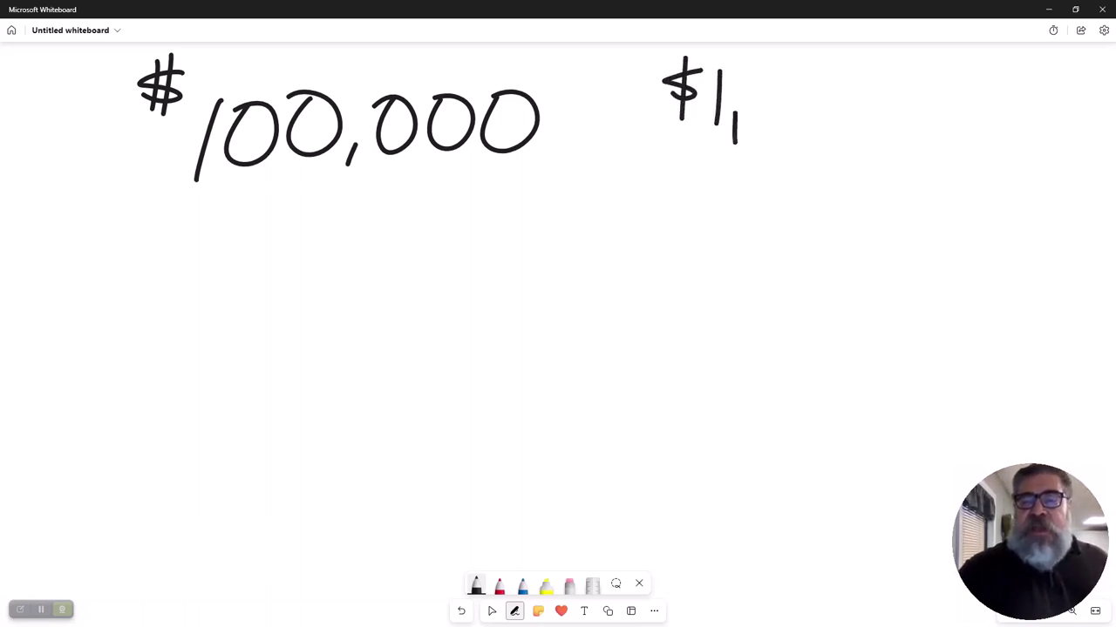
{"action": "mouse_move", "coordinate": [755, 75]}
{"action": "left_mouse_down"}
{"action": "mouse_move", "coordinate": [765, 126]}
{"action": "mouse_move", "coordinate": [791, 70]}
{"action": "left_mouse_up"}
{"action": "mouse_move", "coordinate": [810, 75]}
{"action": "left_mouse_down"}
{"action": "mouse_move", "coordinate": [809, 125]}
{"action": "mouse_move", "coordinate": [814, 75]}
{"action": "left_mouse_up"}
{"action": "mouse_move", "coordinate": [838, 85]}
{"action": "left_mouse_down"}
{"action": "mouse_move", "coordinate": [846, 75]}
{"action": "mouse_move", "coordinate": [838, 87]}
{"action": "left_mouse_up"}
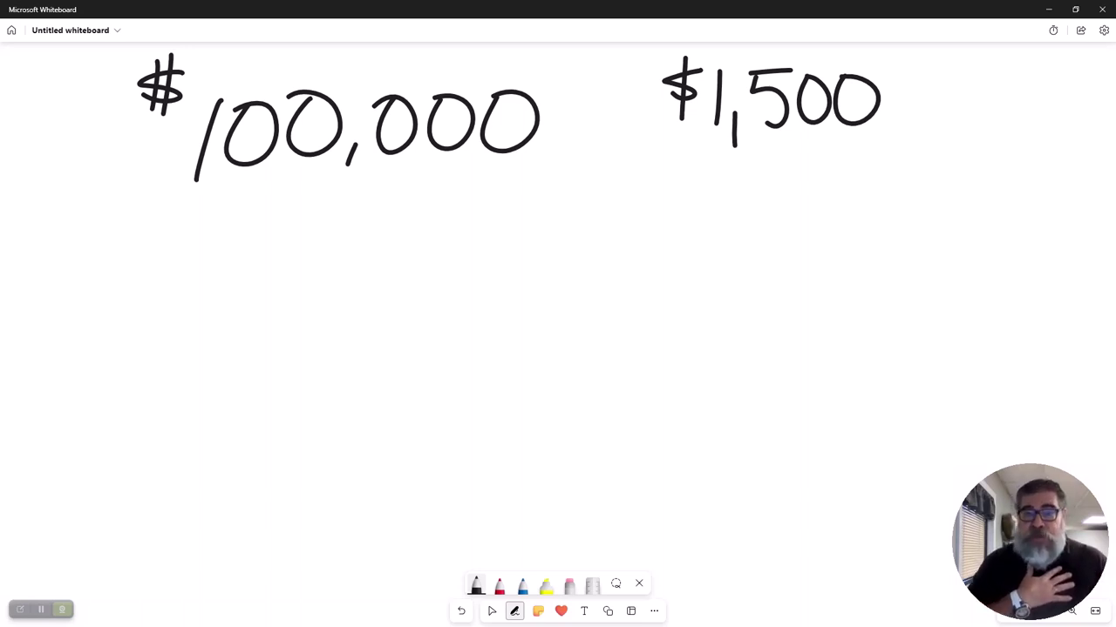
{"action": "mouse_move", "coordinate": [957, 60]}
{"action": "left_mouse_down"}
{"action": "mouse_move", "coordinate": [924, 88]}
{"action": "mouse_move", "coordinate": [944, 117]}
{"action": "left_mouse_up"}
{"action": "left_click", "coordinate": [968, 116]}
{"action": "mouse_move", "coordinate": [990, 87]}
{"action": "left_mouse_down"}
{"action": "mouse_move", "coordinate": [989, 70]}
{"action": "mouse_move", "coordinate": [1011, 108]}
{"action": "left_mouse_up"}
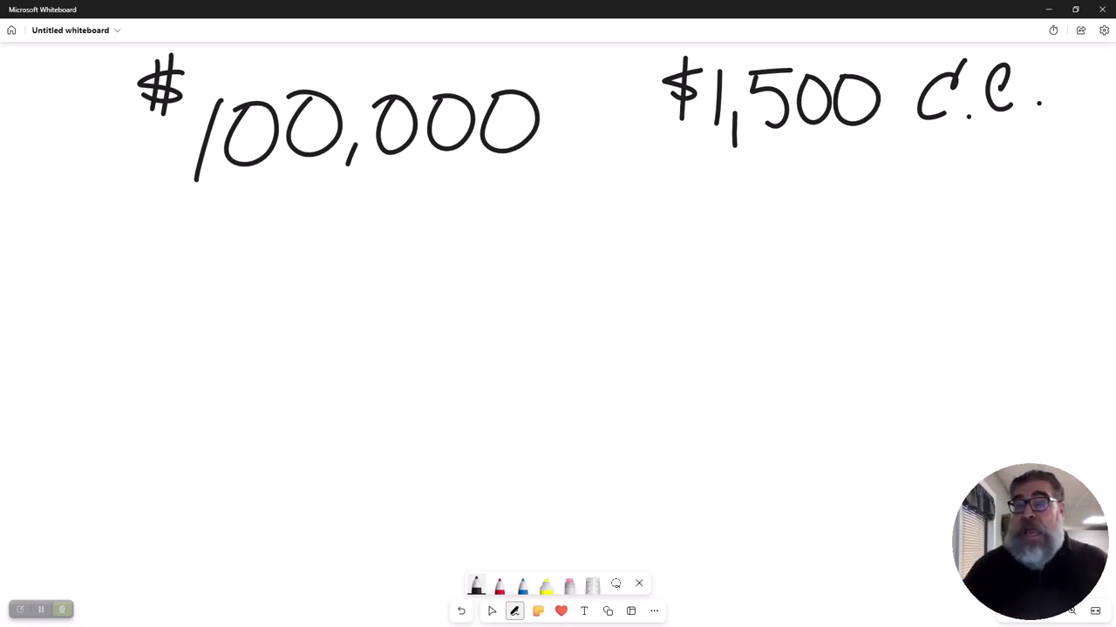
Write 7% beneath $1,500 C.C. and draw a long line under $100,000.
{"action": "mouse_move", "coordinate": [819, 178]}
{"action": "left_mouse_down"}
{"action": "mouse_move", "coordinate": [861, 160]}
{"action": "mouse_move", "coordinate": [835, 248]}
{"action": "left_mouse_up"}
{"action": "mouse_move", "coordinate": [882, 162]}
{"action": "left_mouse_down"}
{"action": "mouse_move", "coordinate": [889, 180]}
{"action": "mouse_move", "coordinate": [871, 171]}
{"action": "left_mouse_up"}
{"action": "mouse_move", "coordinate": [917, 155]}
{"action": "left_mouse_down"}
{"action": "mouse_move", "coordinate": [877, 231]}
{"action": "mouse_move", "coordinate": [929, 228]}
{"action": "mouse_move", "coordinate": [905, 214]}
{"action": "left_mouse_up"}
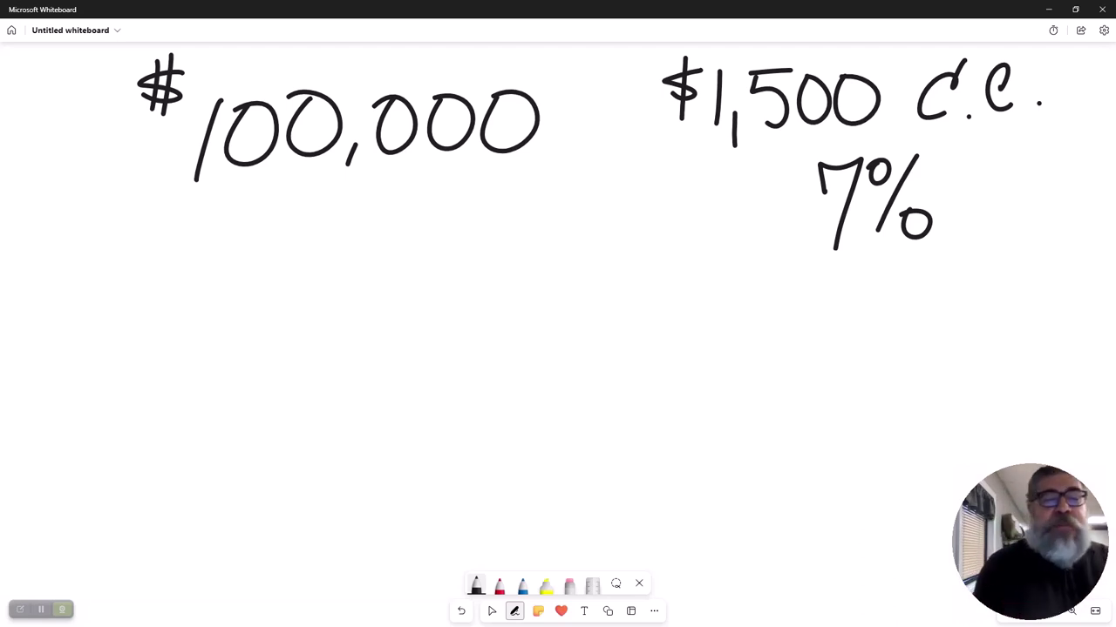
{"action": "left_click_drag", "start_coordinate": [155, 196], "coordinate": [558, 184]}
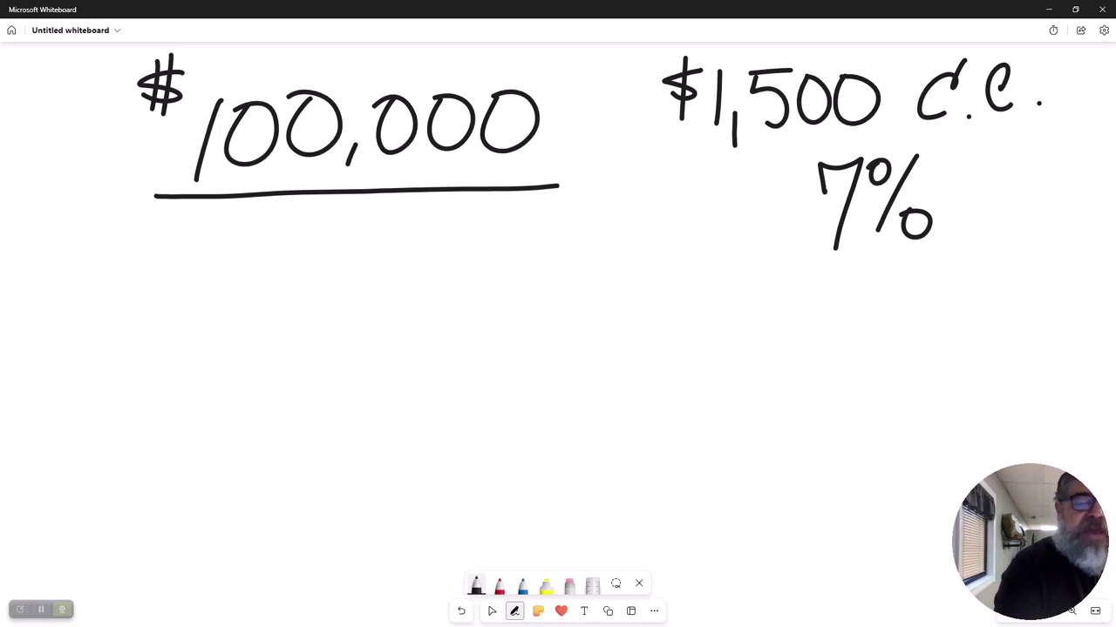
Handwrite the words MINIMUM AMOUNT in black beneath the underlined $100,000.
{"action": "mouse_move", "coordinate": [191, 373]}
{"action": "left_mouse_down"}
{"action": "mouse_move", "coordinate": [214, 324]}
{"action": "mouse_move", "coordinate": [237, 330]}
{"action": "mouse_move", "coordinate": [250, 361]}
{"action": "left_mouse_up"}
{"action": "mouse_move", "coordinate": [281, 322]}
{"action": "left_mouse_down"}
{"action": "mouse_move", "coordinate": [270, 357]}
{"action": "mouse_move", "coordinate": [321, 361]}
{"action": "left_mouse_up"}
{"action": "mouse_move", "coordinate": [329, 324]}
{"action": "left_mouse_down"}
{"action": "mouse_move", "coordinate": [324, 359]}
{"action": "mouse_move", "coordinate": [341, 364]}
{"action": "mouse_move", "coordinate": [375, 323]}
{"action": "mouse_move", "coordinate": [401, 355]}
{"action": "mouse_move", "coordinate": [429, 326]}
{"action": "mouse_move", "coordinate": [444, 352]}
{"action": "mouse_move", "coordinate": [478, 353]}
{"action": "left_mouse_up"}
{"action": "mouse_move", "coordinate": [542, 316]}
{"action": "left_mouse_down"}
{"action": "mouse_move", "coordinate": [530, 349]}
{"action": "mouse_move", "coordinate": [555, 352]}
{"action": "left_mouse_up"}
{"action": "mouse_move", "coordinate": [528, 339]}
{"action": "left_mouse_down"}
{"action": "mouse_move", "coordinate": [568, 324]}
{"action": "mouse_move", "coordinate": [605, 347]}
{"action": "mouse_move", "coordinate": [626, 317]}
{"action": "left_mouse_up"}
{"action": "mouse_move", "coordinate": [645, 312]}
{"action": "left_mouse_down"}
{"action": "mouse_move", "coordinate": [696, 307]}
{"action": "mouse_move", "coordinate": [710, 332]}
{"action": "left_mouse_up"}
{"action": "mouse_move", "coordinate": [727, 307]}
{"action": "left_mouse_down"}
{"action": "mouse_move", "coordinate": [725, 340]}
{"action": "mouse_move", "coordinate": [756, 300]}
{"action": "left_mouse_up"}
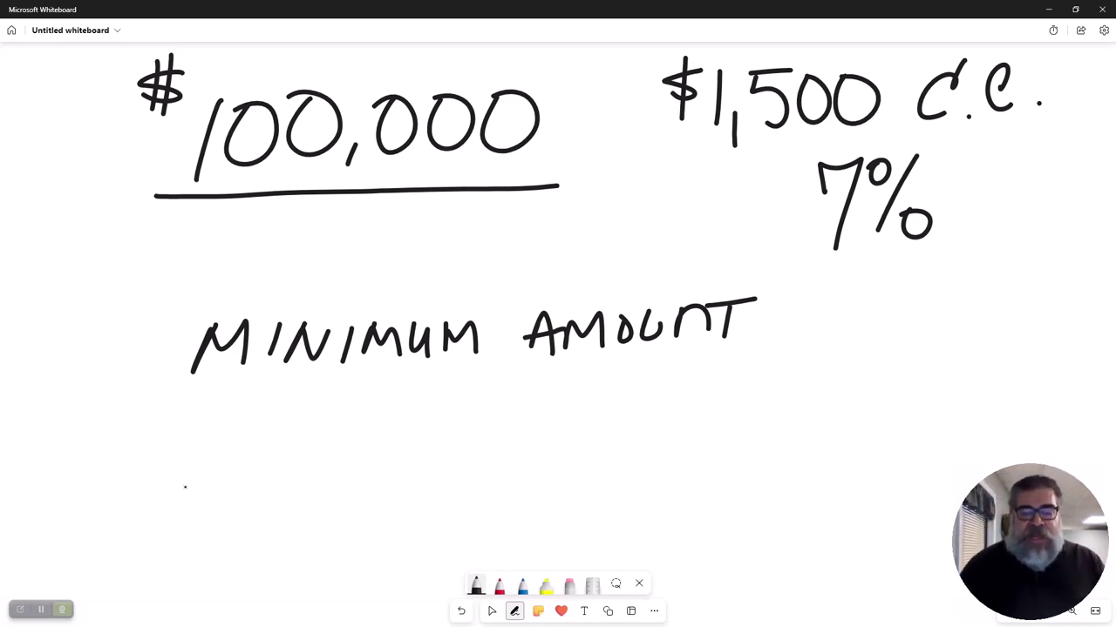
Write 108,500 in red ink under MINIMUM AMOUNT and strike it through.
{"action": "left_click", "coordinate": [499, 586]}
{"action": "left_click_drag", "start_coordinate": [312, 427], "coordinate": [288, 501]}
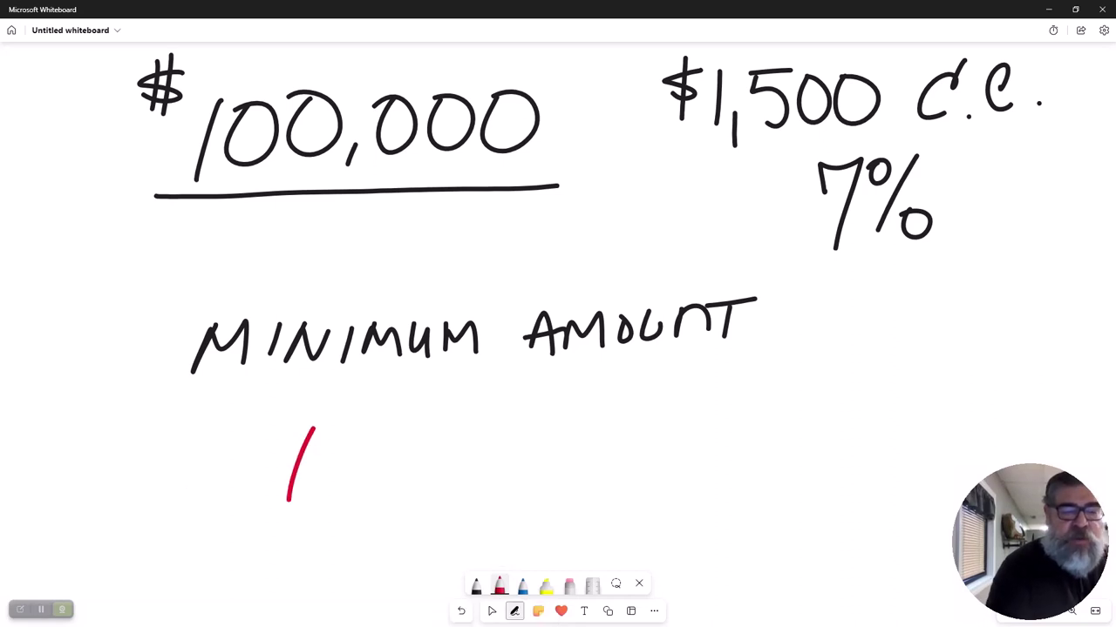
{"action": "mouse_move", "coordinate": [345, 430]}
{"action": "left_mouse_down"}
{"action": "mouse_move", "coordinate": [389, 418]}
{"action": "mouse_move", "coordinate": [389, 434]}
{"action": "left_mouse_up"}
{"action": "left_click_drag", "start_coordinate": [422, 475], "coordinate": [415, 502]}
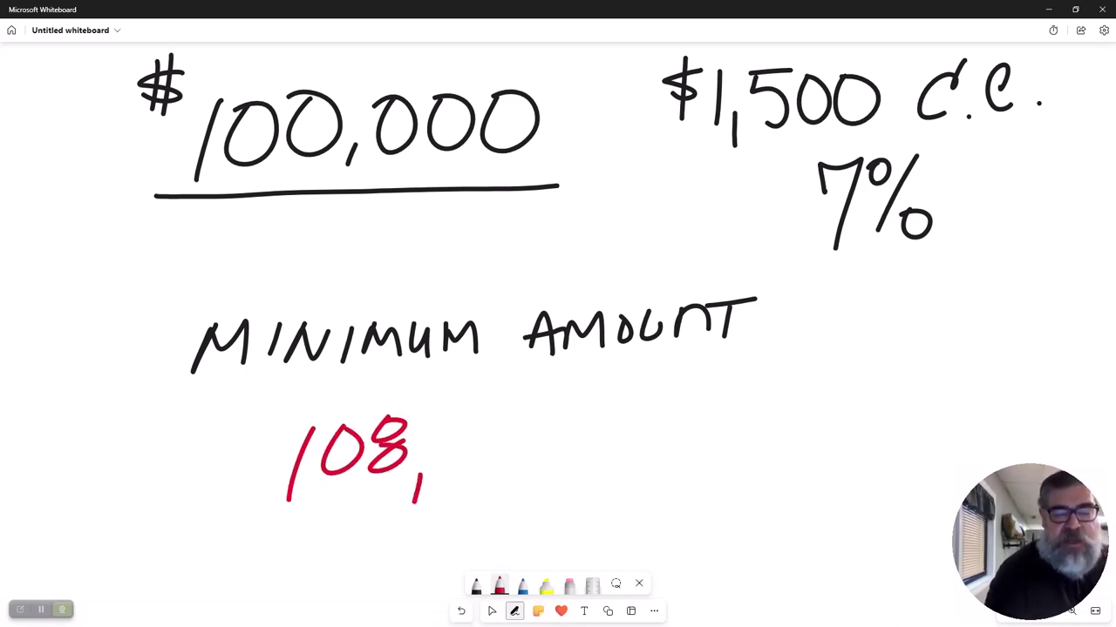
{"action": "mouse_move", "coordinate": [454, 417]}
{"action": "left_mouse_down"}
{"action": "mouse_move", "coordinate": [462, 436]}
{"action": "mouse_move", "coordinate": [448, 469]}
{"action": "left_mouse_up"}
{"action": "mouse_move", "coordinate": [463, 420]}
{"action": "left_mouse_down"}
{"action": "mouse_move", "coordinate": [492, 444]}
{"action": "mouse_move", "coordinate": [486, 422]}
{"action": "left_mouse_up"}
{"action": "mouse_move", "coordinate": [539, 399]}
{"action": "left_mouse_down"}
{"action": "mouse_move", "coordinate": [526, 453]}
{"action": "mouse_move", "coordinate": [540, 401]}
{"action": "left_mouse_up"}
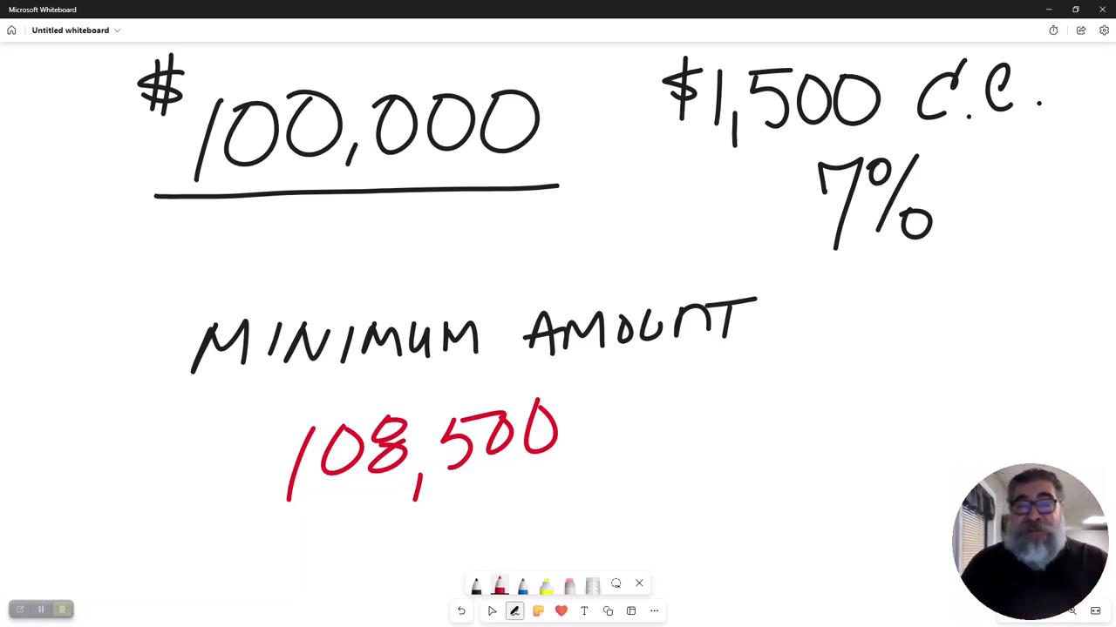
{"action": "left_click_drag", "start_coordinate": [225, 471], "coordinate": [632, 420]}
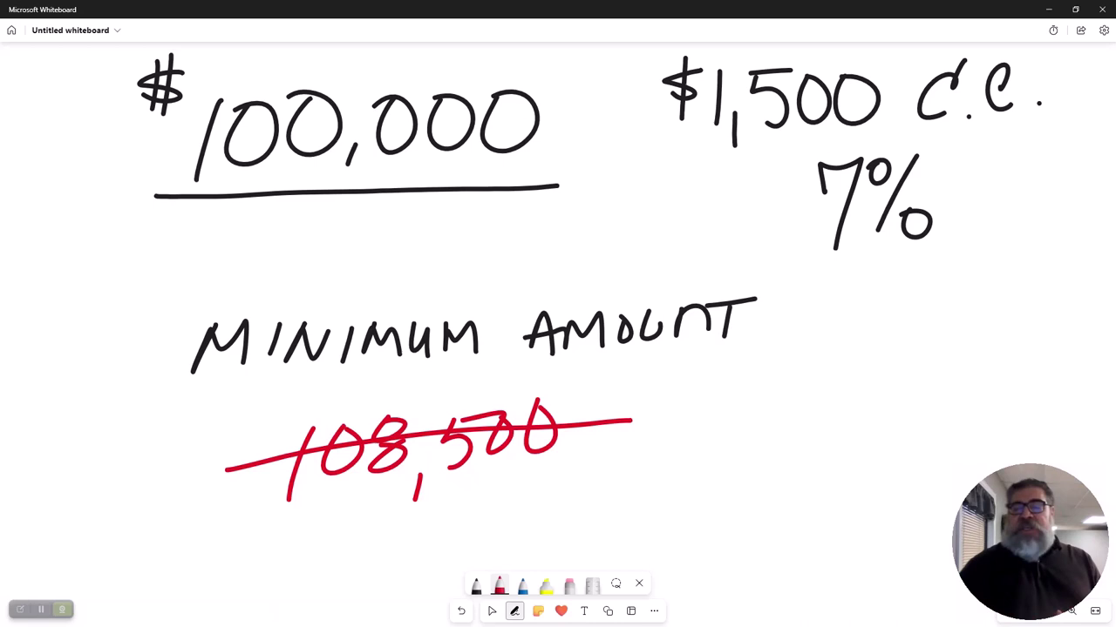
Box the 7% in red, then pan the board over to an empty area.
{"action": "mouse_move", "coordinate": [815, 277]}
{"action": "left_mouse_down"}
{"action": "mouse_move", "coordinate": [863, 274]}
{"action": "mouse_move", "coordinate": [950, 143]}
{"action": "mouse_move", "coordinate": [793, 165]}
{"action": "mouse_move", "coordinate": [800, 272]}
{"action": "left_mouse_up"}
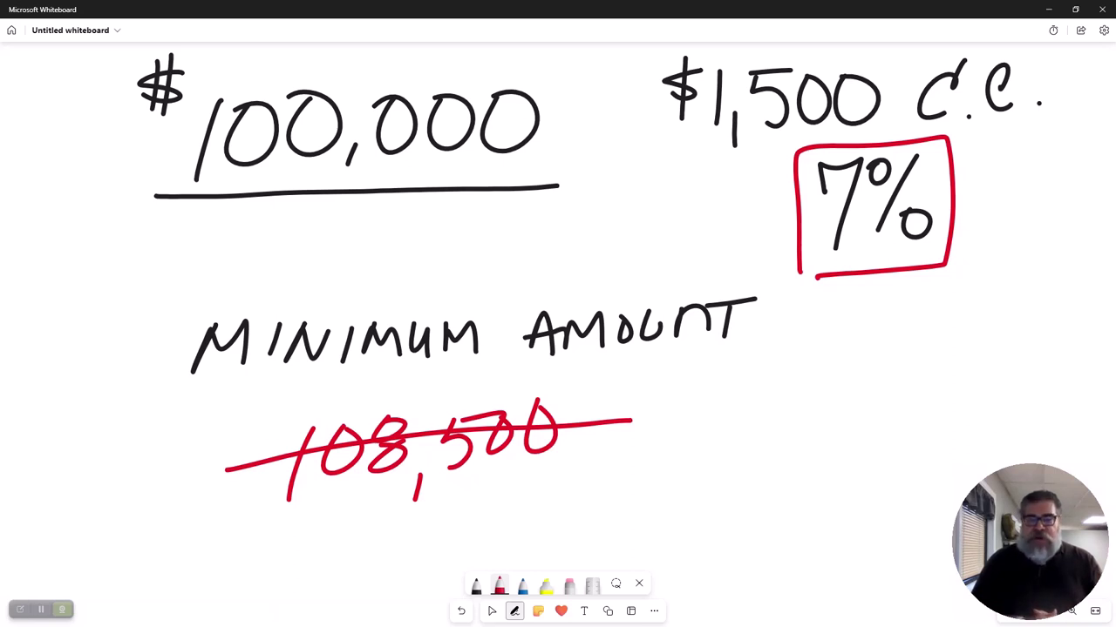
{"action": "left_click", "coordinate": [514, 611]}
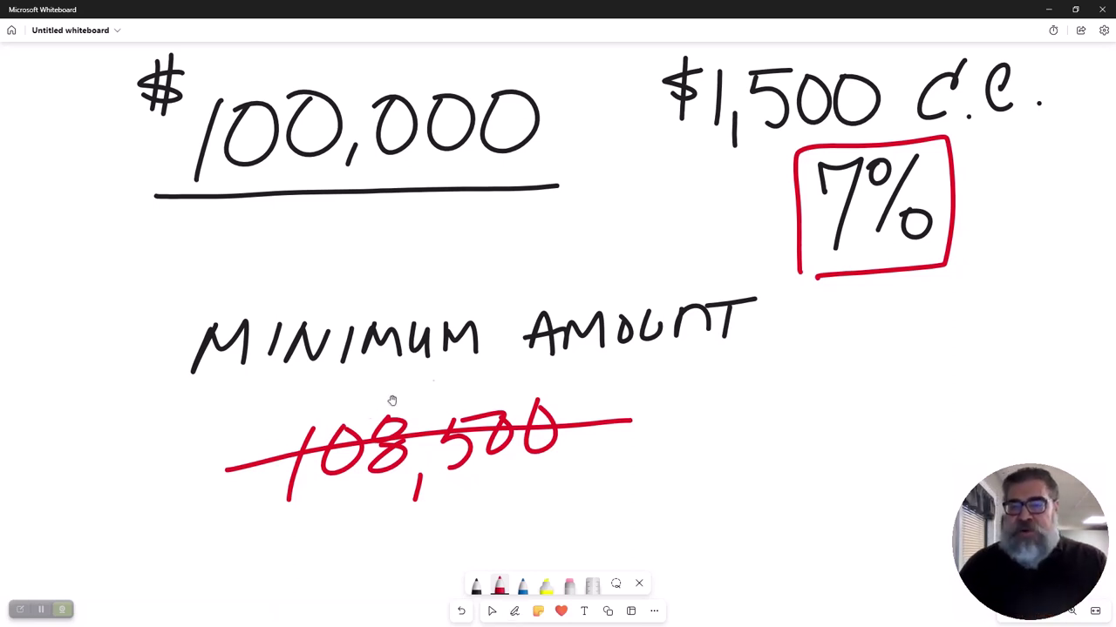
{"action": "left_click", "coordinate": [514, 611]}
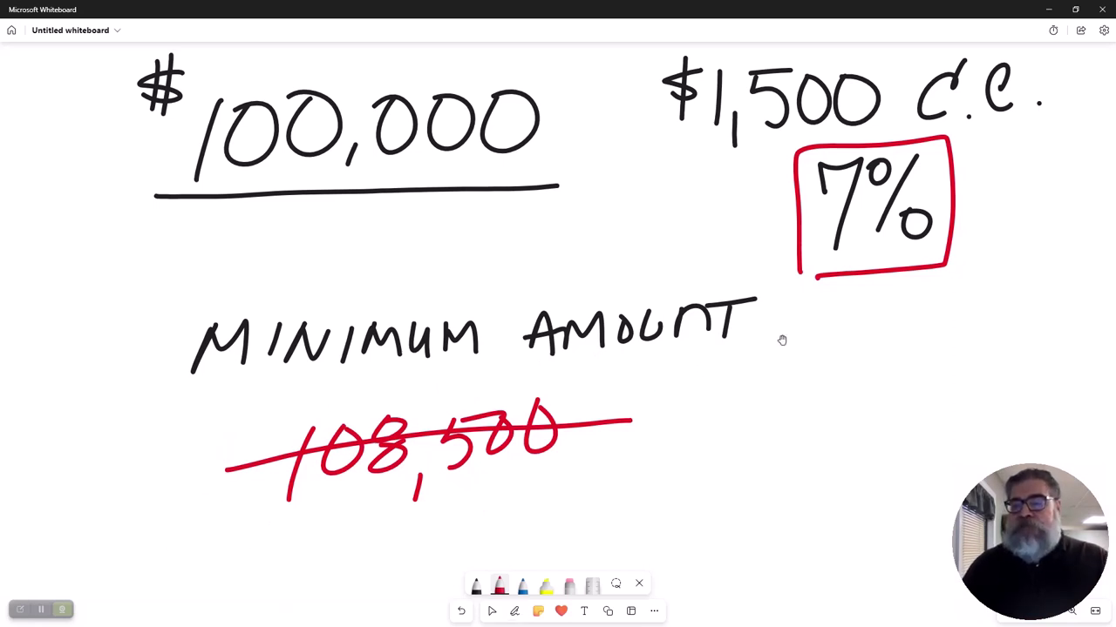
{"action": "left_click_drag", "start_coordinate": [782, 341], "coordinate": [5, 390]}
{"action": "left_click_drag", "start_coordinate": [368, 363], "coordinate": [134, 328]}
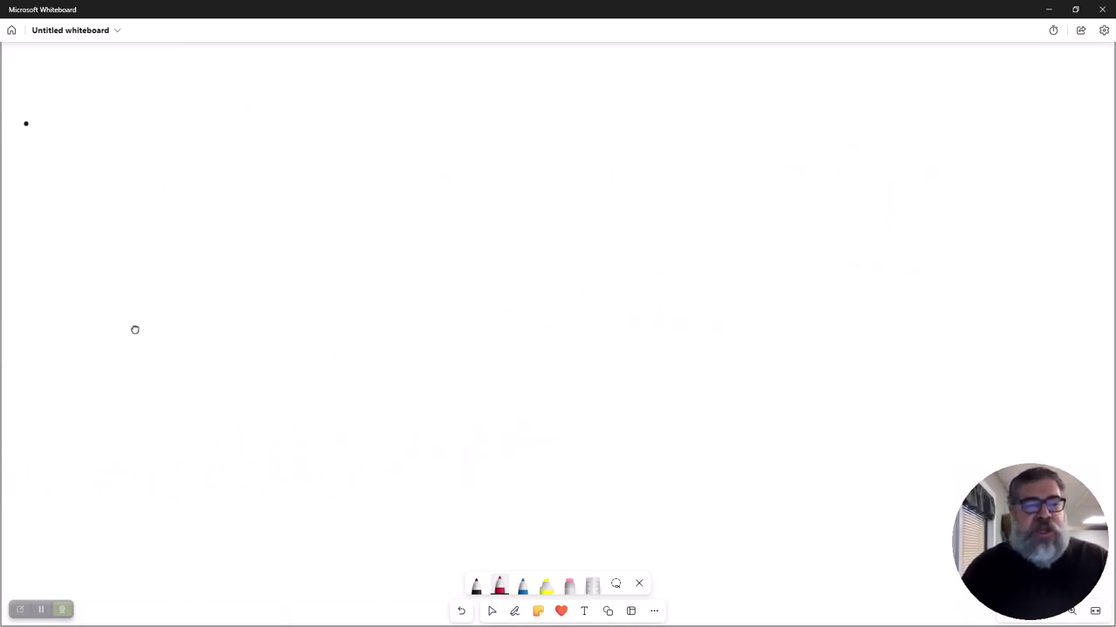
Draw three black coin-stack cylinders side by side with short lines inside them.
{"action": "left_click", "coordinate": [476, 586]}
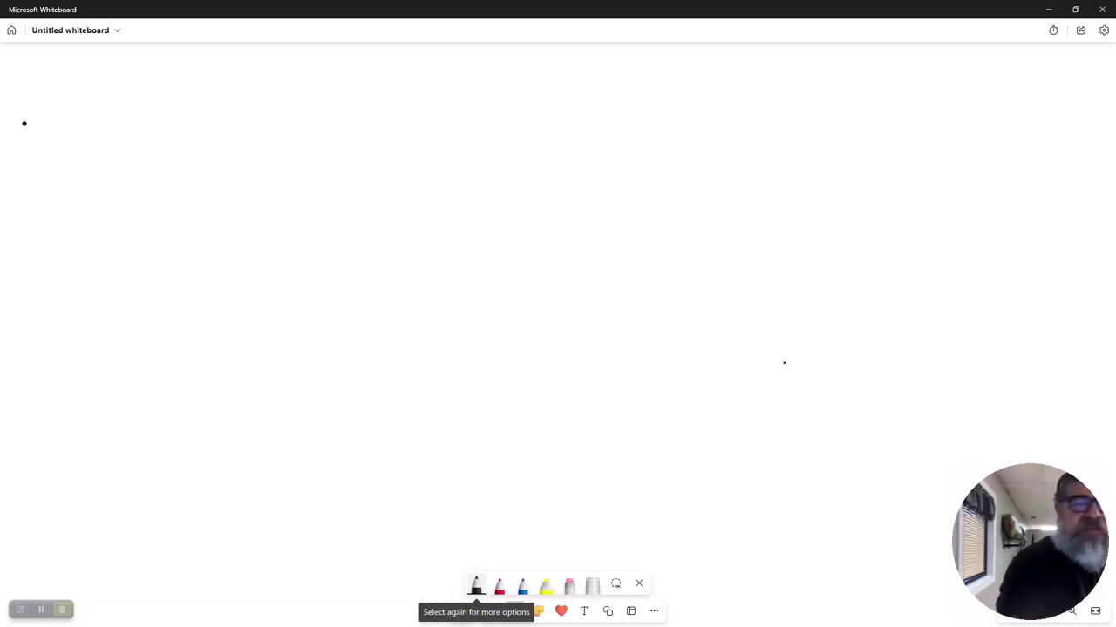
{"action": "mouse_move", "coordinate": [222, 147]}
{"action": "left_mouse_down"}
{"action": "mouse_move", "coordinate": [322, 139]}
{"action": "mouse_move", "coordinate": [221, 162]}
{"action": "mouse_move", "coordinate": [222, 219]}
{"action": "left_mouse_up"}
{"action": "mouse_move", "coordinate": [321, 143]}
{"action": "left_mouse_down"}
{"action": "mouse_move", "coordinate": [310, 213]}
{"action": "mouse_move", "coordinate": [225, 216]}
{"action": "mouse_move", "coordinate": [323, 106]}
{"action": "mouse_move", "coordinate": [383, 80]}
{"action": "mouse_move", "coordinate": [319, 102]}
{"action": "left_mouse_up"}
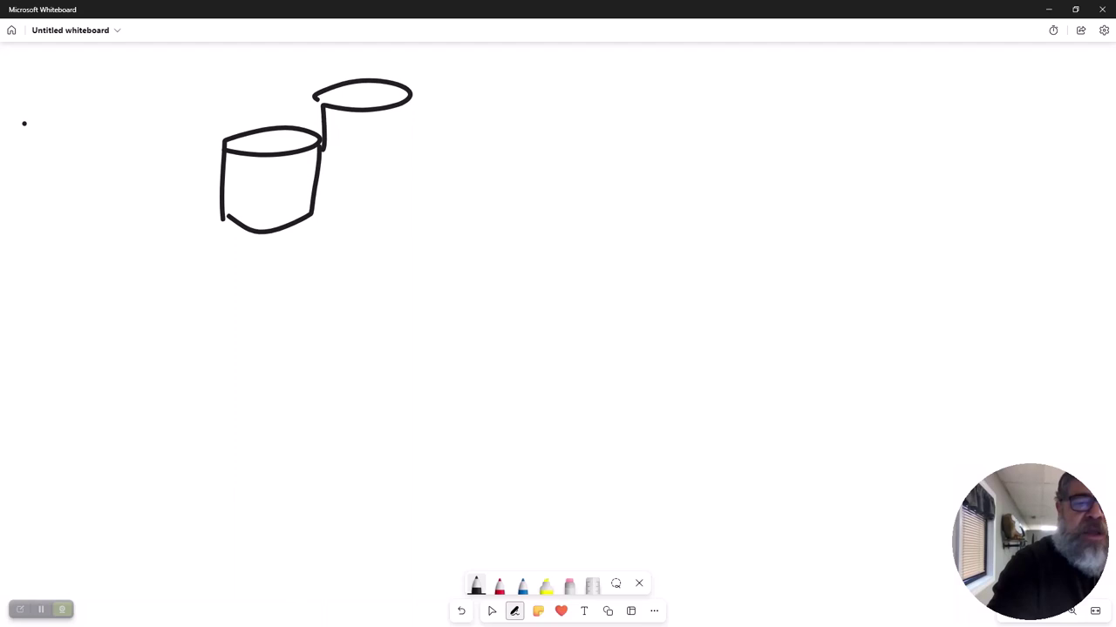
{"action": "mouse_move", "coordinate": [411, 97]}
{"action": "left_mouse_down"}
{"action": "mouse_move", "coordinate": [401, 207]}
{"action": "mouse_move", "coordinate": [320, 216]}
{"action": "left_mouse_up"}
{"action": "mouse_move", "coordinate": [404, 150]}
{"action": "left_mouse_down"}
{"action": "mouse_move", "coordinate": [458, 150]}
{"action": "mouse_move", "coordinate": [394, 143]}
{"action": "left_mouse_up"}
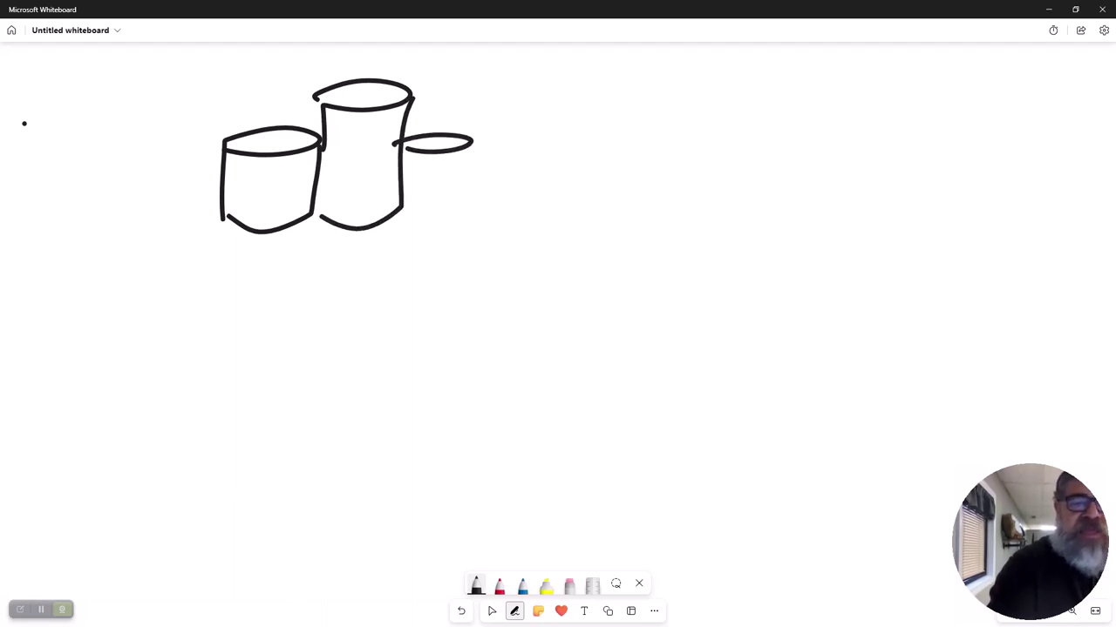
{"action": "mouse_move", "coordinate": [471, 146]}
{"action": "left_mouse_down"}
{"action": "mouse_move", "coordinate": [472, 200]}
{"action": "mouse_move", "coordinate": [402, 215]}
{"action": "left_mouse_up"}
{"action": "mouse_move", "coordinate": [340, 200]}
{"action": "left_mouse_down"}
{"action": "mouse_move", "coordinate": [367, 197]}
{"action": "mouse_move", "coordinate": [372, 145]}
{"action": "left_mouse_up"}
{"action": "mouse_move", "coordinate": [425, 190]}
{"action": "left_mouse_down"}
{"action": "mouse_move", "coordinate": [448, 196]}
{"action": "mouse_move", "coordinate": [451, 176]}
{"action": "left_mouse_up"}
{"action": "left_click_drag", "start_coordinate": [251, 177], "coordinate": [285, 175]}
{"action": "left_click_drag", "start_coordinate": [249, 195], "coordinate": [275, 193]}
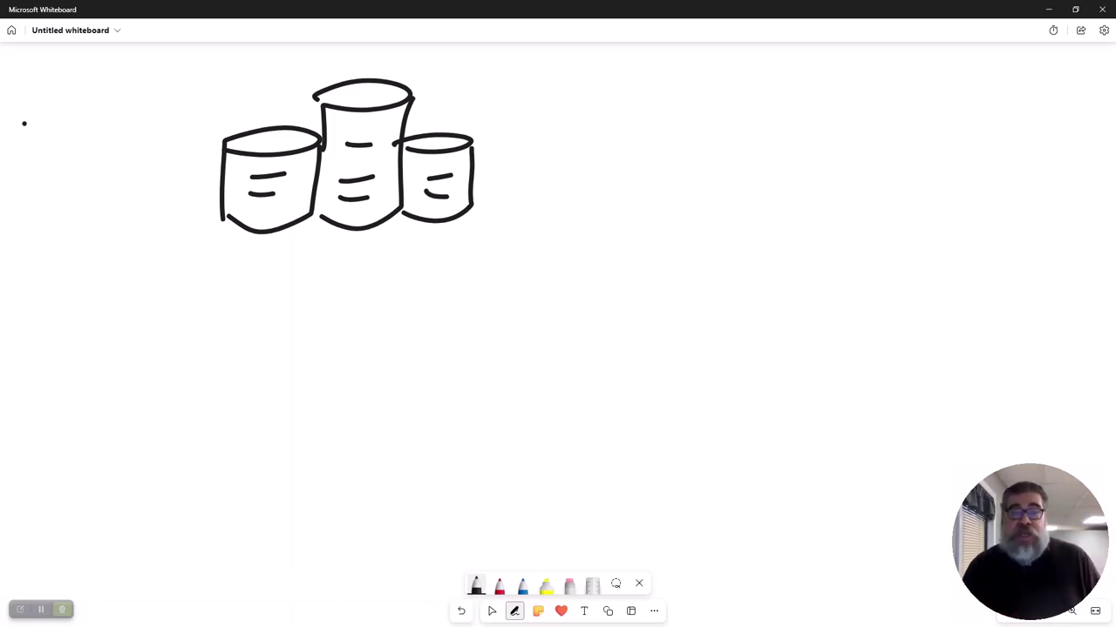
Draw a curly brace beneath the three cylinders and write x under it.
{"action": "mouse_move", "coordinate": [184, 233]}
{"action": "left_mouse_down"}
{"action": "mouse_move", "coordinate": [193, 252]}
{"action": "mouse_move", "coordinate": [370, 262]}
{"action": "mouse_move", "coordinate": [486, 234]}
{"action": "left_mouse_up"}
{"action": "left_click_drag", "start_coordinate": [286, 322], "coordinate": [344, 353]}
{"action": "left_click_drag", "start_coordinate": [346, 298], "coordinate": [312, 359]}
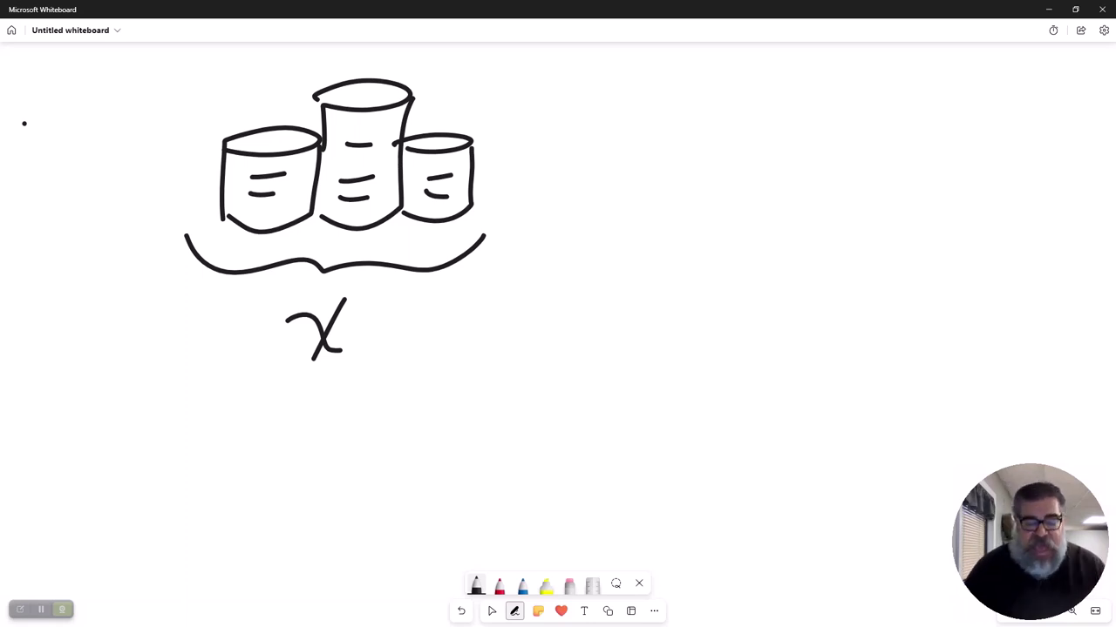
Draw a black arrow pointing up at the red-boxed 7%, then pan back to the drums.
{"action": "left_click_drag", "start_coordinate": [94, 367], "coordinate": [767, 348]}
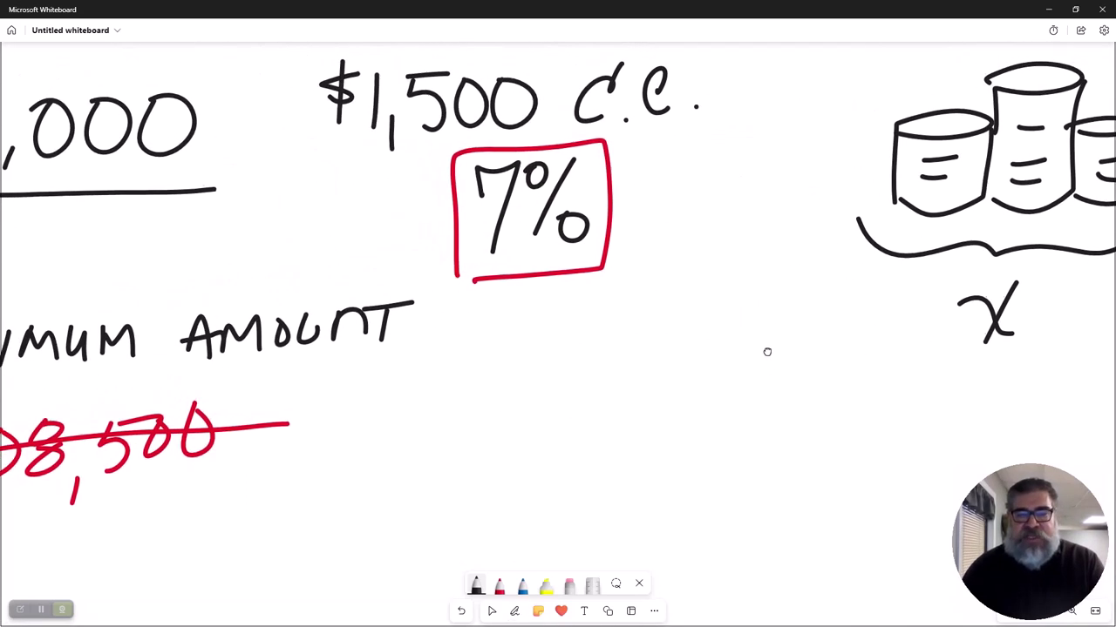
{"action": "mouse_move", "coordinate": [657, 394]}
{"action": "left_mouse_down"}
{"action": "mouse_move", "coordinate": [569, 267]}
{"action": "mouse_move", "coordinate": [608, 269]}
{"action": "left_mouse_up"}
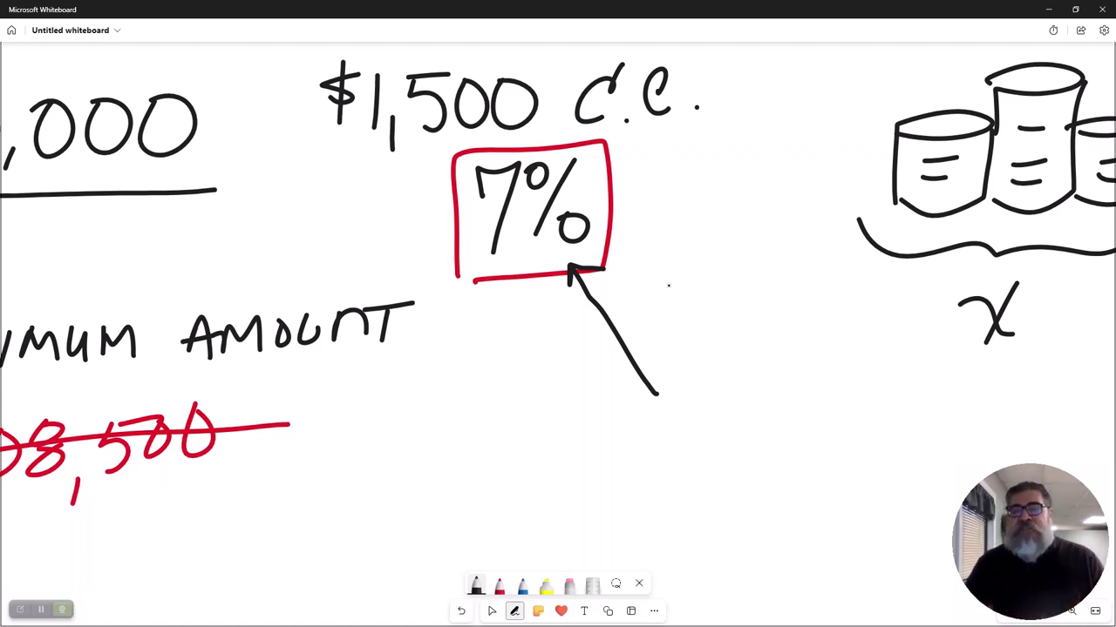
{"action": "key", "text": "Escape"}
{"action": "left_click_drag", "start_coordinate": [789, 152], "coordinate": [211, 158]}
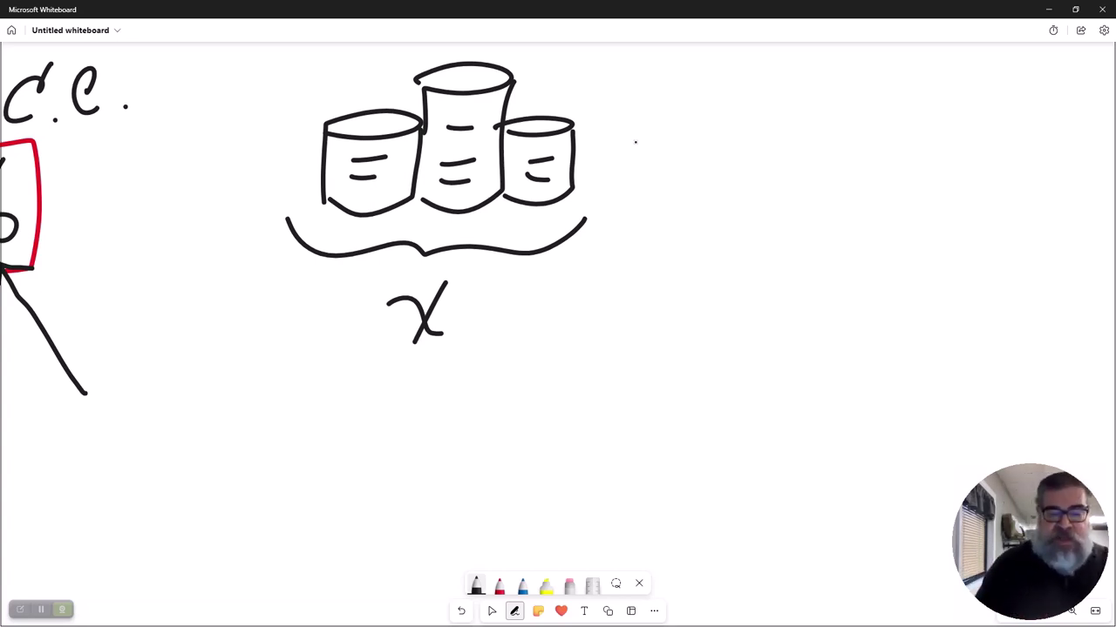
Erase part of the right drum's edge and draw a black curve from it labelled 7%.
{"action": "left_click", "coordinate": [568, 583]}
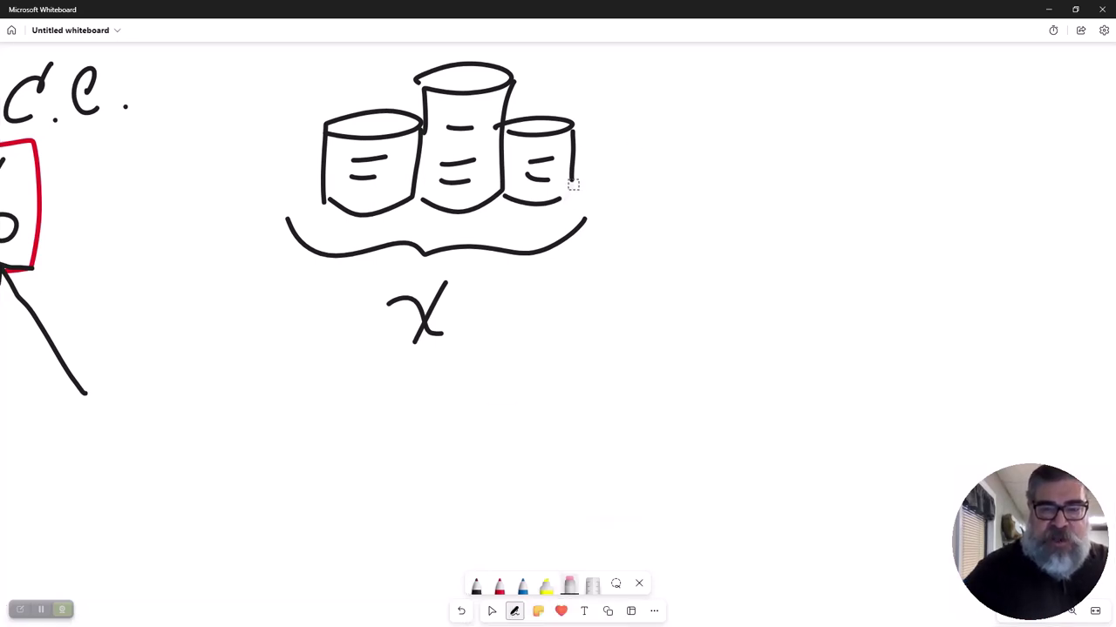
{"action": "mouse_move", "coordinate": [571, 182]}
{"action": "left_mouse_down"}
{"action": "mouse_move", "coordinate": [542, 207]}
{"action": "mouse_move", "coordinate": [574, 158]}
{"action": "mouse_move", "coordinate": [646, 122]}
{"action": "left_mouse_up"}
{"action": "left_click", "coordinate": [476, 583]}
{"action": "mouse_move", "coordinate": [645, 66]}
{"action": "left_mouse_down"}
{"action": "mouse_move", "coordinate": [664, 68]}
{"action": "mouse_move", "coordinate": [659, 93]}
{"action": "left_mouse_up"}
{"action": "mouse_move", "coordinate": [672, 57]}
{"action": "left_mouse_down"}
{"action": "mouse_move", "coordinate": [677, 88]}
{"action": "mouse_move", "coordinate": [687, 80]}
{"action": "left_mouse_up"}
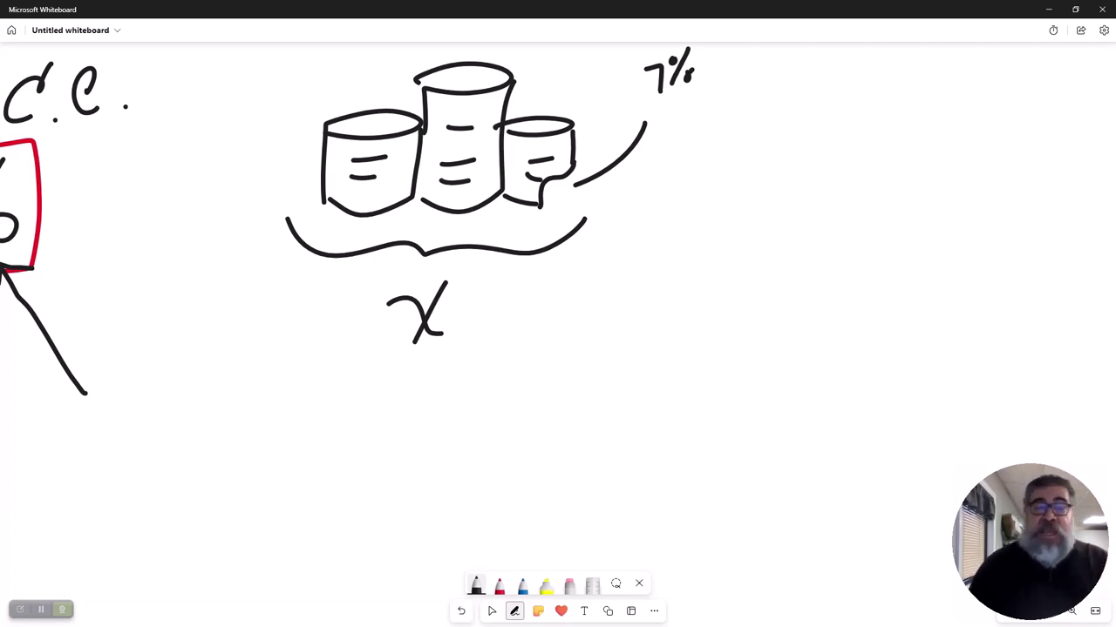
Write 0.93 in front of the x so the brace label reads 0.93x.
{"action": "mouse_move", "coordinate": [266, 304]}
{"action": "left_mouse_down"}
{"action": "mouse_move", "coordinate": [284, 324]}
{"action": "mouse_move", "coordinate": [247, 312]}
{"action": "mouse_move", "coordinate": [293, 336]}
{"action": "left_mouse_up"}
{"action": "left_click_drag", "start_coordinate": [345, 297], "coordinate": [347, 343]}
{"action": "mouse_move", "coordinate": [355, 298]}
{"action": "left_mouse_down"}
{"action": "mouse_move", "coordinate": [377, 307]}
{"action": "mouse_move", "coordinate": [384, 340]}
{"action": "mouse_move", "coordinate": [365, 344]}
{"action": "left_mouse_up"}
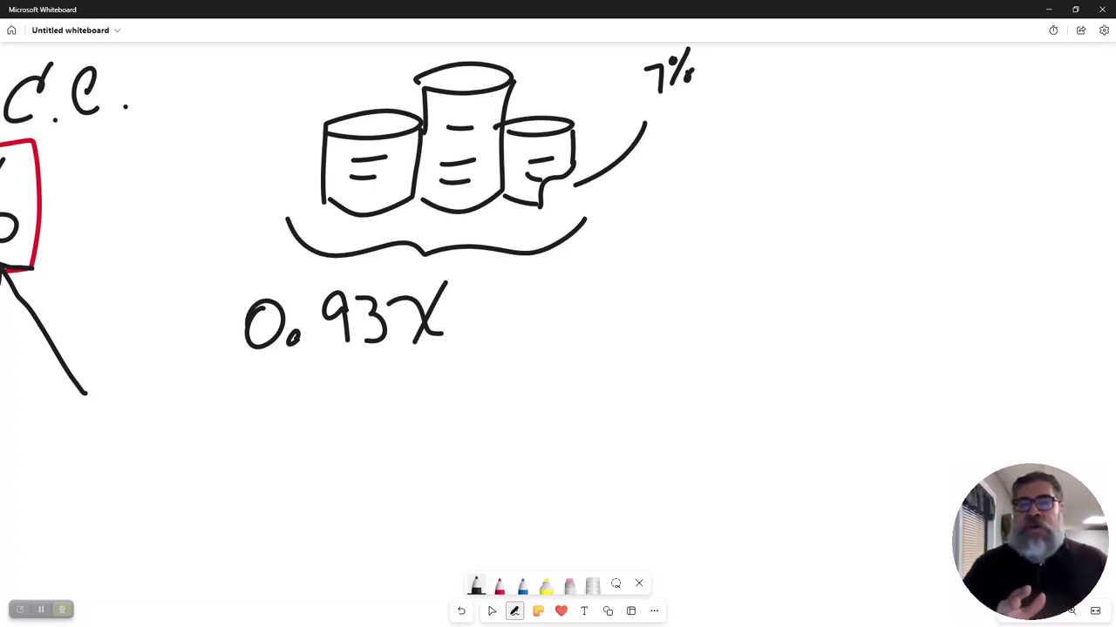
Circle the three drums in black ink.
{"action": "mouse_move", "coordinate": [526, 54]}
{"action": "left_mouse_down"}
{"action": "mouse_move", "coordinate": [458, 41]}
{"action": "mouse_move", "coordinate": [334, 228]}
{"action": "mouse_move", "coordinate": [614, 131]}
{"action": "mouse_move", "coordinate": [401, 59]}
{"action": "left_mouse_up"}
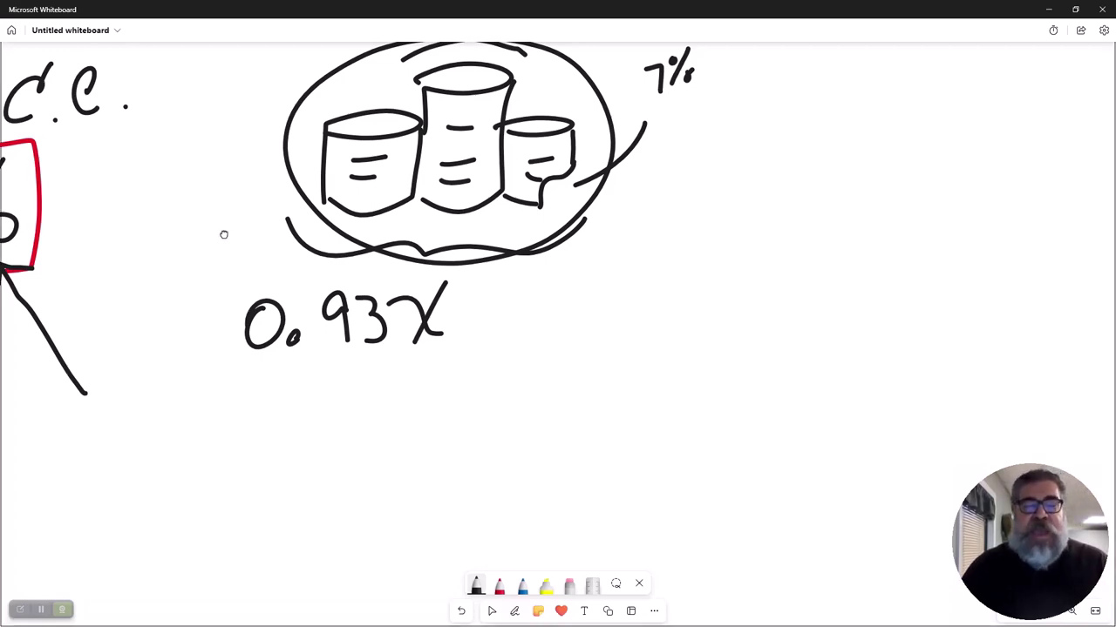
{"action": "left_click_drag", "start_coordinate": [224, 234], "coordinate": [919, 254]}
{"action": "left_click_drag", "start_coordinate": [440, 271], "coordinate": [556, 271]}
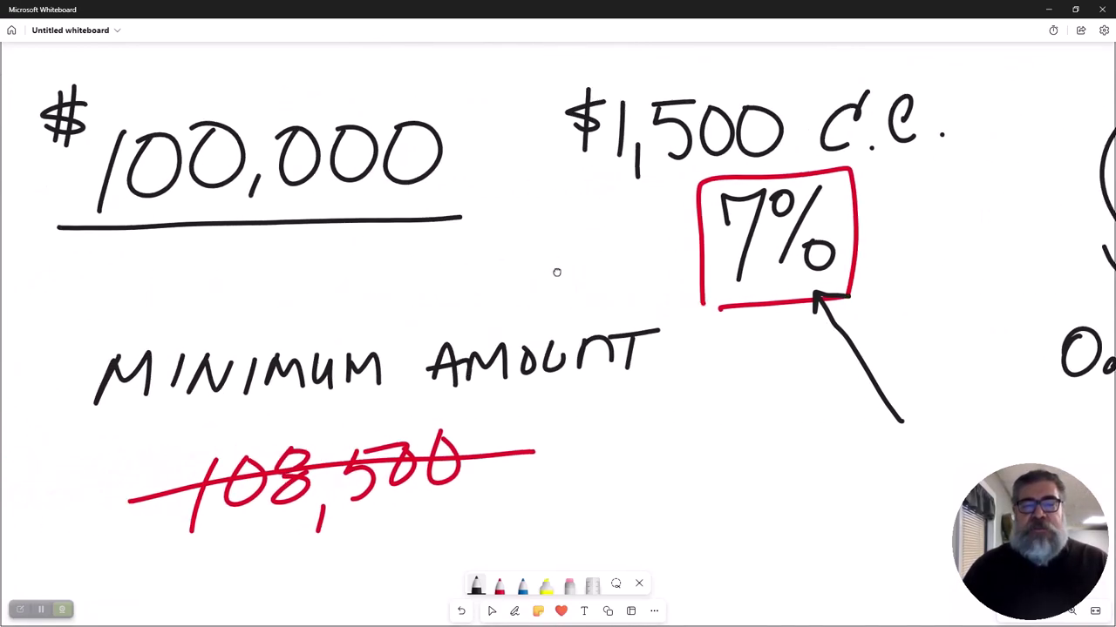
In blue, loop $100,000 with $1,500 C.C. and strike through the boxed 7%.
{"action": "left_click", "coordinate": [522, 586]}
{"action": "mouse_move", "coordinate": [100, 84]}
{"action": "left_mouse_down"}
{"action": "mouse_move", "coordinate": [281, 279]}
{"action": "mouse_move", "coordinate": [877, 167]}
{"action": "mouse_move", "coordinate": [921, 68]}
{"action": "mouse_move", "coordinate": [110, 90]}
{"action": "left_mouse_up"}
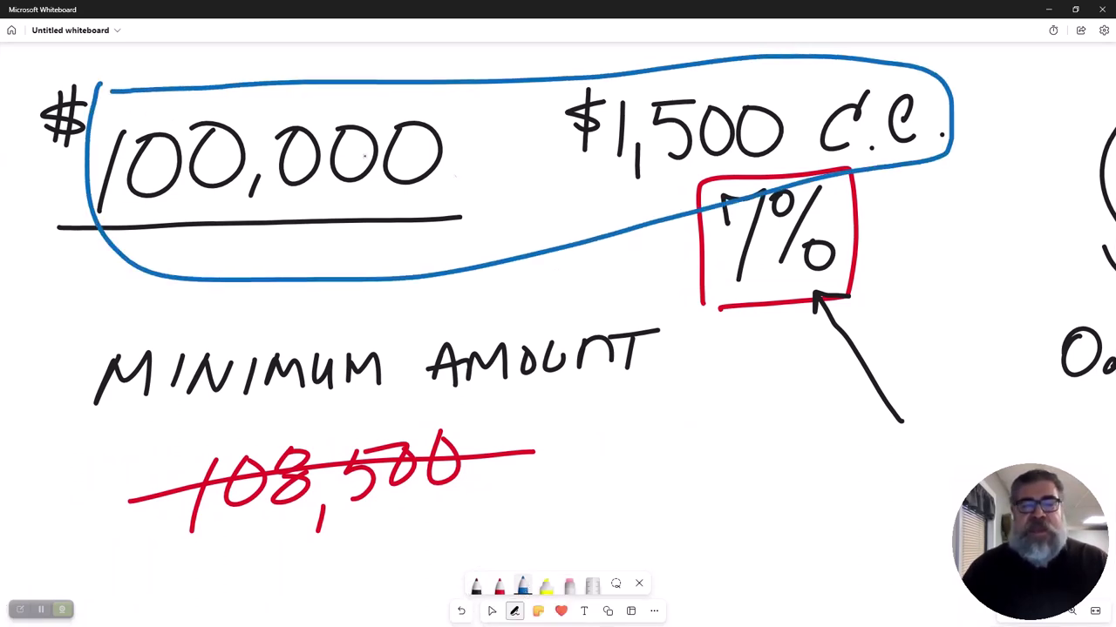
{"action": "left_click_drag", "start_coordinate": [684, 207], "coordinate": [894, 262]}
{"action": "mouse_move", "coordinate": [855, 195]}
{"action": "left_mouse_down"}
{"action": "mouse_move", "coordinate": [753, 286]}
{"action": "mouse_move", "coordinate": [834, 281]}
{"action": "mouse_move", "coordinate": [117, 286]}
{"action": "left_mouse_up"}
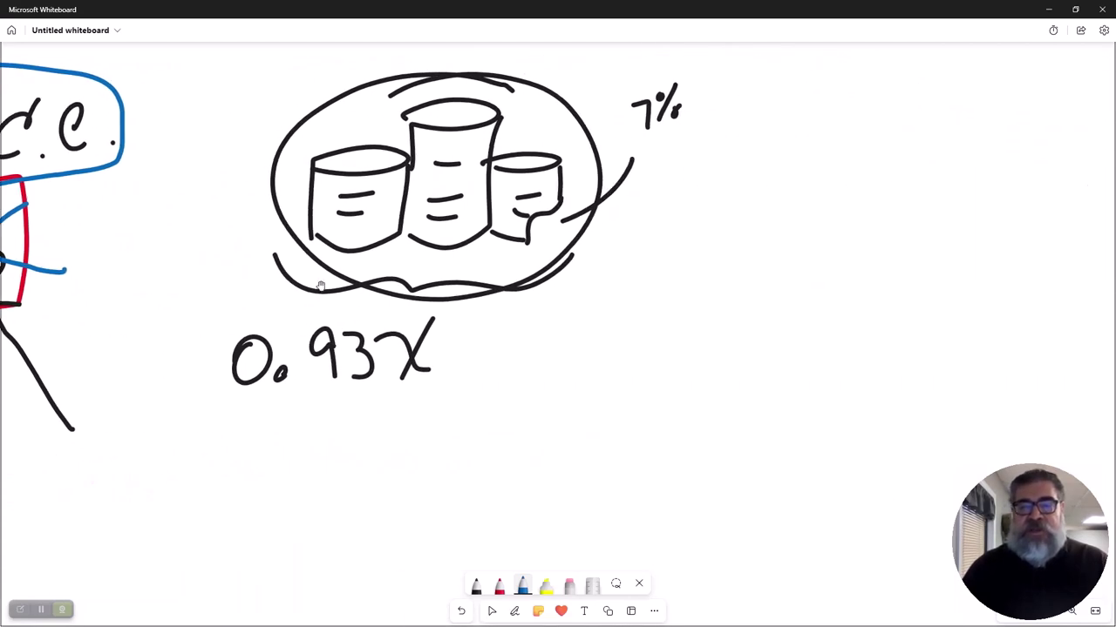
Bracket the 7% by the drums in blue, then write '= 101,500' after 0.93x in black.
{"action": "mouse_move", "coordinate": [666, 146]}
{"action": "left_mouse_down"}
{"action": "mouse_move", "coordinate": [711, 103]}
{"action": "mouse_move", "coordinate": [697, 85]}
{"action": "left_mouse_up"}
{"action": "mouse_move", "coordinate": [614, 73]}
{"action": "left_mouse_down"}
{"action": "mouse_move", "coordinate": [598, 100]}
{"action": "mouse_move", "coordinate": [658, 134]}
{"action": "left_mouse_up"}
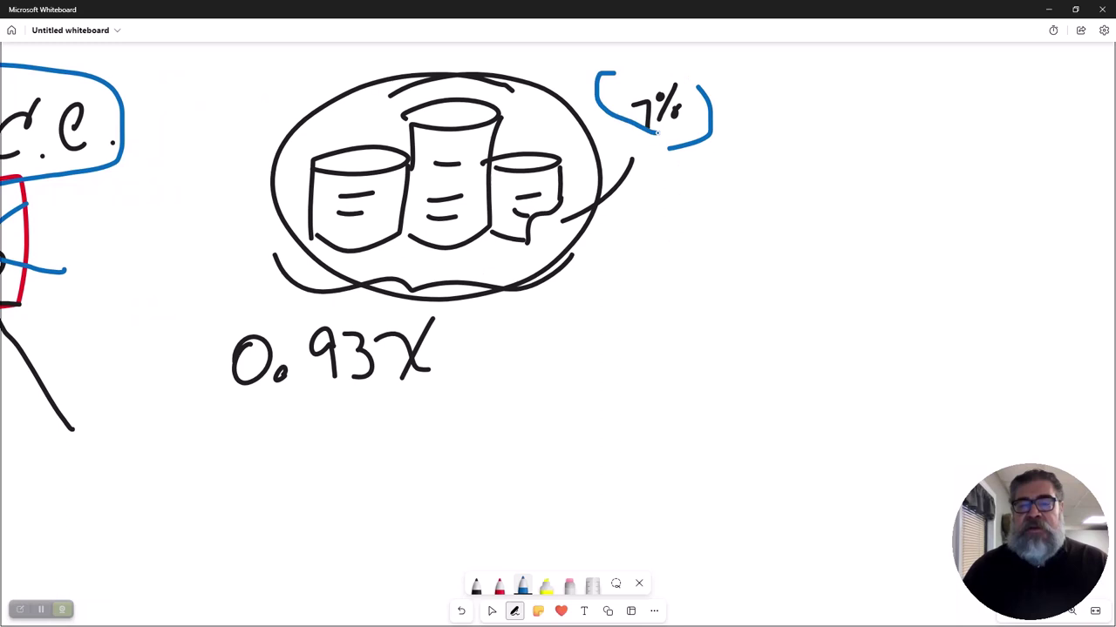
{"action": "left_click", "coordinate": [476, 585]}
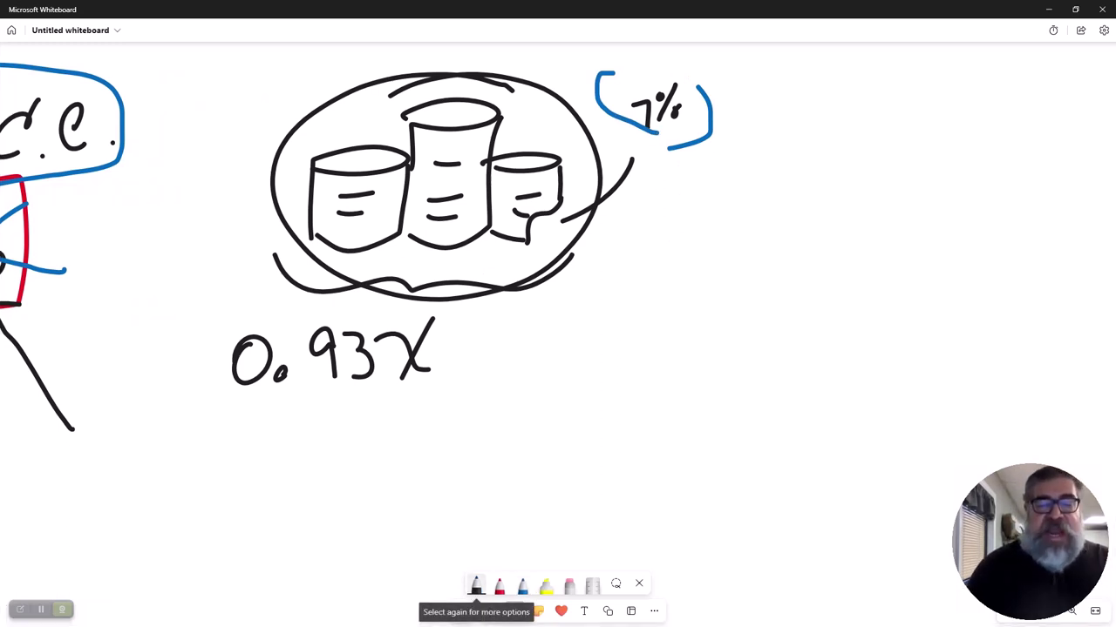
{"action": "mouse_move", "coordinate": [460, 335]}
{"action": "left_mouse_down"}
{"action": "mouse_move", "coordinate": [497, 330]}
{"action": "mouse_move", "coordinate": [499, 352]}
{"action": "left_mouse_up"}
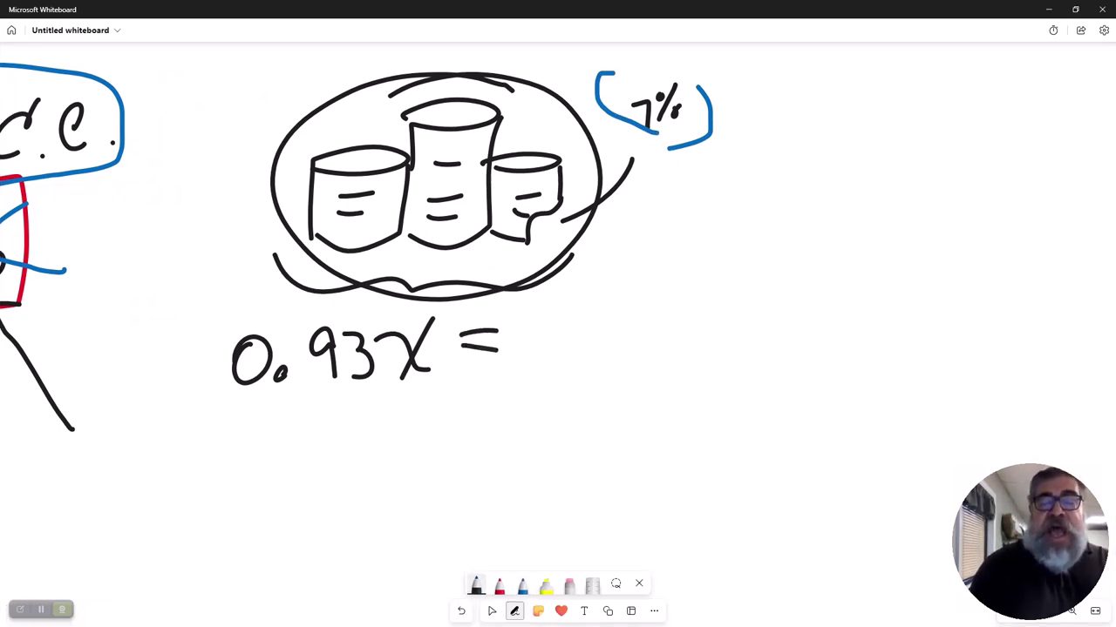
{"action": "left_click_drag", "start_coordinate": [541, 317], "coordinate": [540, 368]}
{"action": "mouse_move", "coordinate": [577, 322]}
{"action": "left_mouse_down"}
{"action": "mouse_move", "coordinate": [604, 326]}
{"action": "mouse_move", "coordinate": [563, 330]}
{"action": "left_mouse_up"}
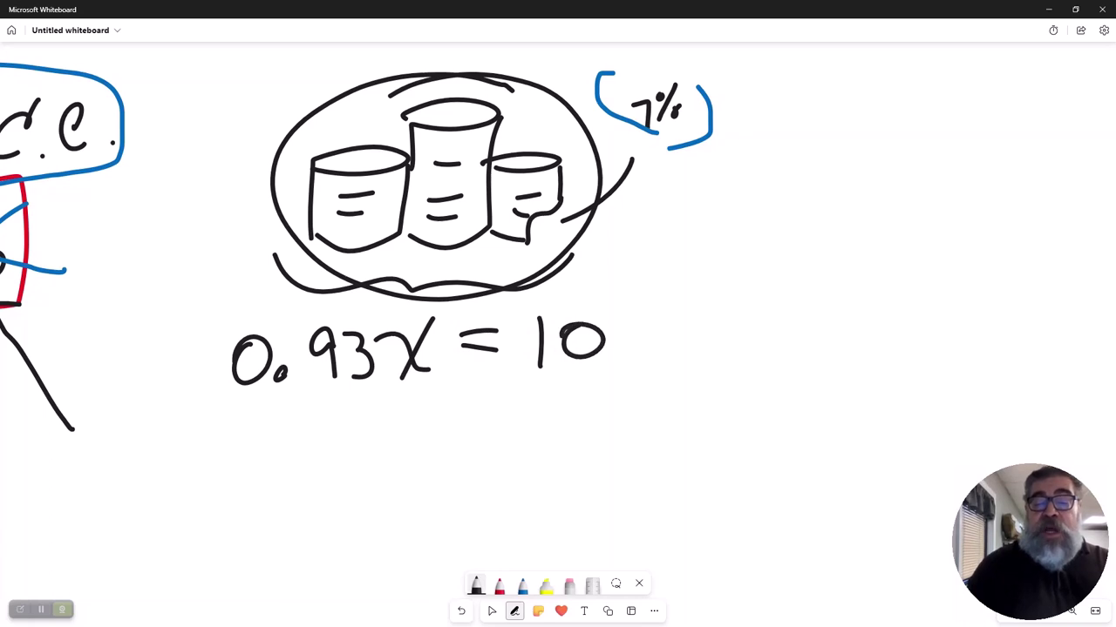
{"action": "mouse_move", "coordinate": [623, 308]}
{"action": "left_mouse_down"}
{"action": "mouse_move", "coordinate": [625, 355]}
{"action": "mouse_move", "coordinate": [644, 382]}
{"action": "left_mouse_up"}
{"action": "mouse_move", "coordinate": [664, 313]}
{"action": "left_mouse_down"}
{"action": "mouse_move", "coordinate": [665, 352]}
{"action": "mouse_move", "coordinate": [697, 334]}
{"action": "mouse_move", "coordinate": [703, 316]}
{"action": "mouse_move", "coordinate": [734, 315]}
{"action": "left_mouse_up"}
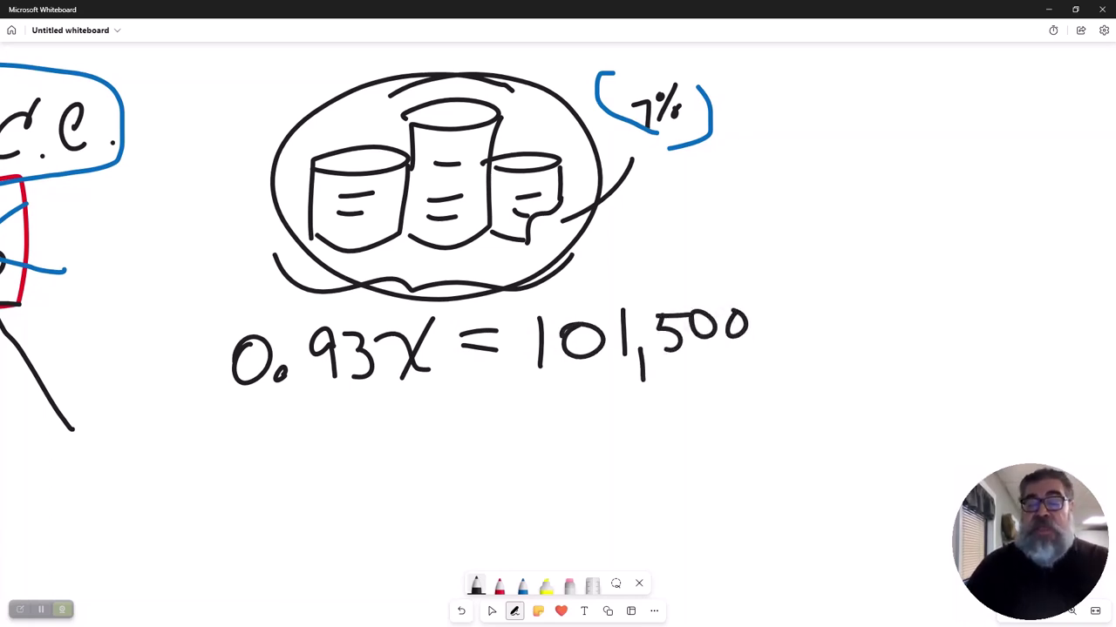
Add a plus between 100,000 and $1,500 C.C., then return to the equation.
{"action": "key", "text": "Escape"}
{"action": "scroll", "coordinate": [253, 114], "scroll_direction": "down", "scroll_amount": 3}
{"action": "scroll", "coordinate": [916, 276], "scroll_direction": "up", "scroll_amount": 5}
{"action": "left_click_drag", "start_coordinate": [916, 277], "coordinate": [971, 273]}
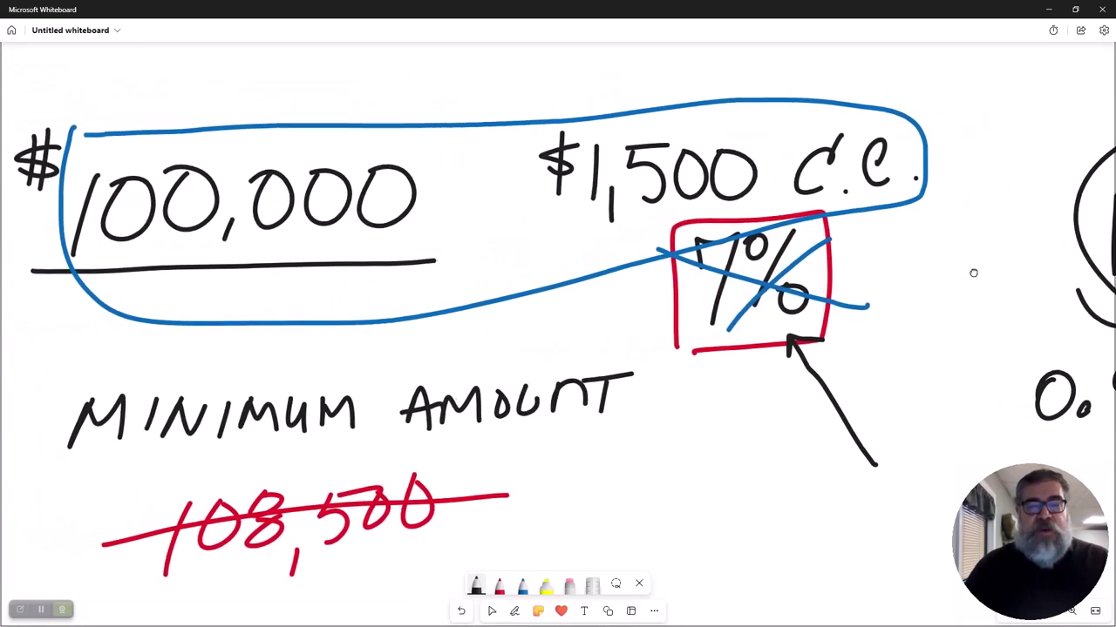
{"action": "mouse_move", "coordinate": [464, 181]}
{"action": "left_mouse_down"}
{"action": "mouse_move", "coordinate": [519, 182]}
{"action": "mouse_move", "coordinate": [492, 212]}
{"action": "left_mouse_up"}
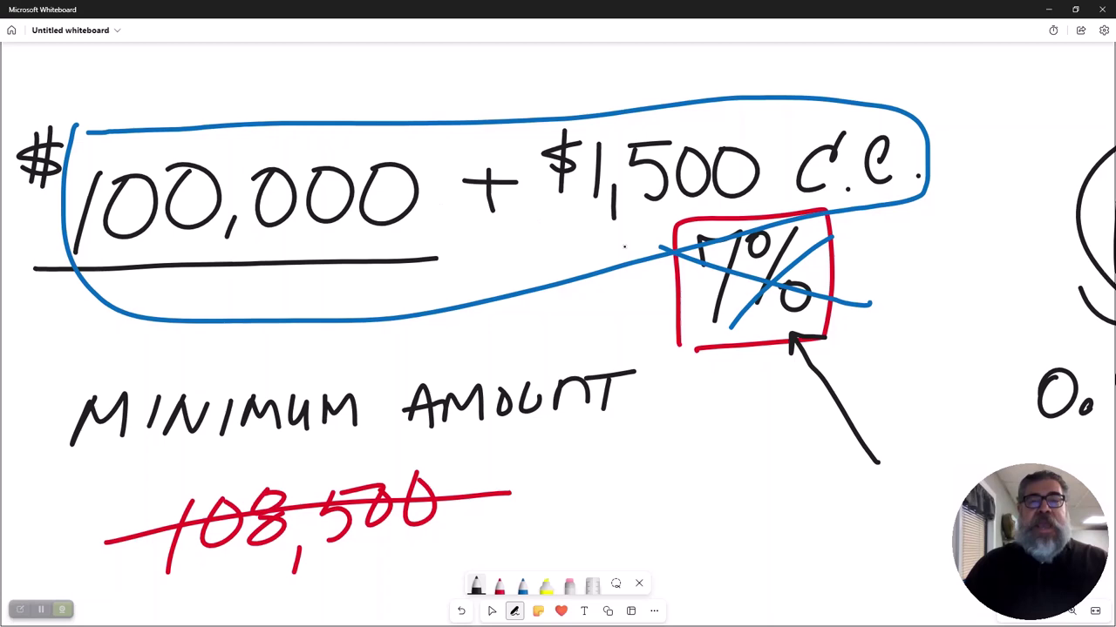
{"action": "key", "text": "Escape"}
{"action": "mouse_move", "coordinate": [941, 269]}
{"action": "left_mouse_down"}
{"action": "mouse_move", "coordinate": [587, 247]}
{"action": "mouse_move", "coordinate": [204, 196]}
{"action": "mouse_move", "coordinate": [180, 169]}
{"action": "left_mouse_up"}
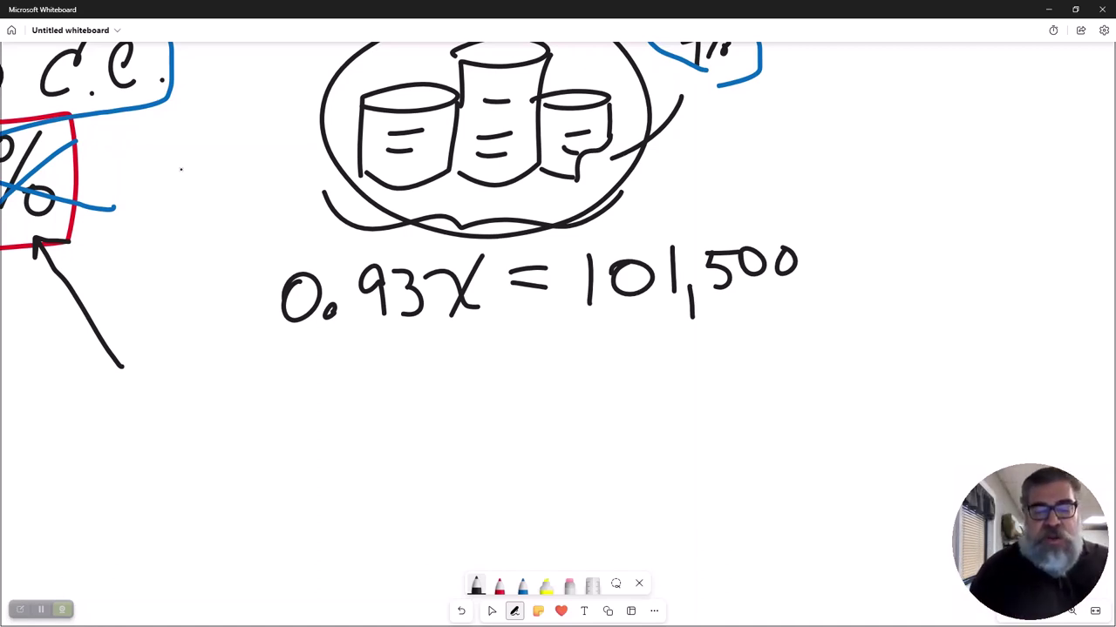
Underline both 0.93x and 101,500 in red.
{"action": "left_click", "coordinate": [499, 586]}
{"action": "left_click_drag", "start_coordinate": [286, 351], "coordinate": [412, 344]}
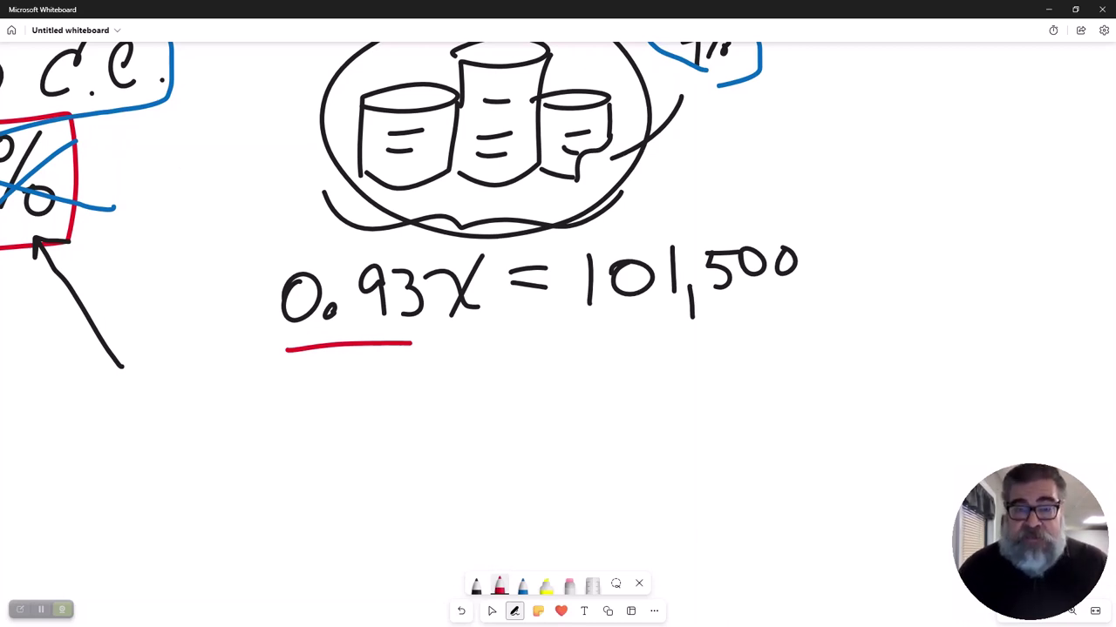
{"action": "left_click_drag", "start_coordinate": [582, 334], "coordinate": [800, 319]}
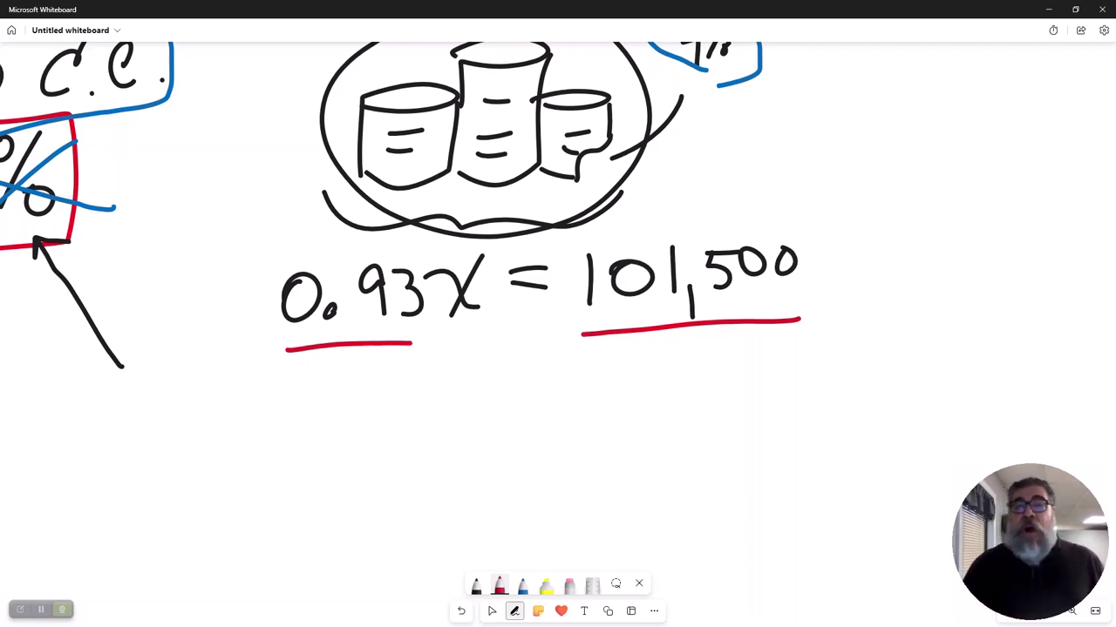
Write 0.93 beneath each underline to divide both sides.
{"action": "mouse_move", "coordinate": [319, 366]}
{"action": "left_mouse_down"}
{"action": "mouse_move", "coordinate": [333, 377]}
{"action": "mouse_move", "coordinate": [307, 367]}
{"action": "left_mouse_up"}
{"action": "left_click", "coordinate": [349, 408]}
{"action": "mouse_move", "coordinate": [388, 378]}
{"action": "left_mouse_down"}
{"action": "mouse_move", "coordinate": [363, 382]}
{"action": "mouse_move", "coordinate": [393, 405]}
{"action": "mouse_move", "coordinate": [407, 376]}
{"action": "mouse_move", "coordinate": [415, 403]}
{"action": "left_mouse_up"}
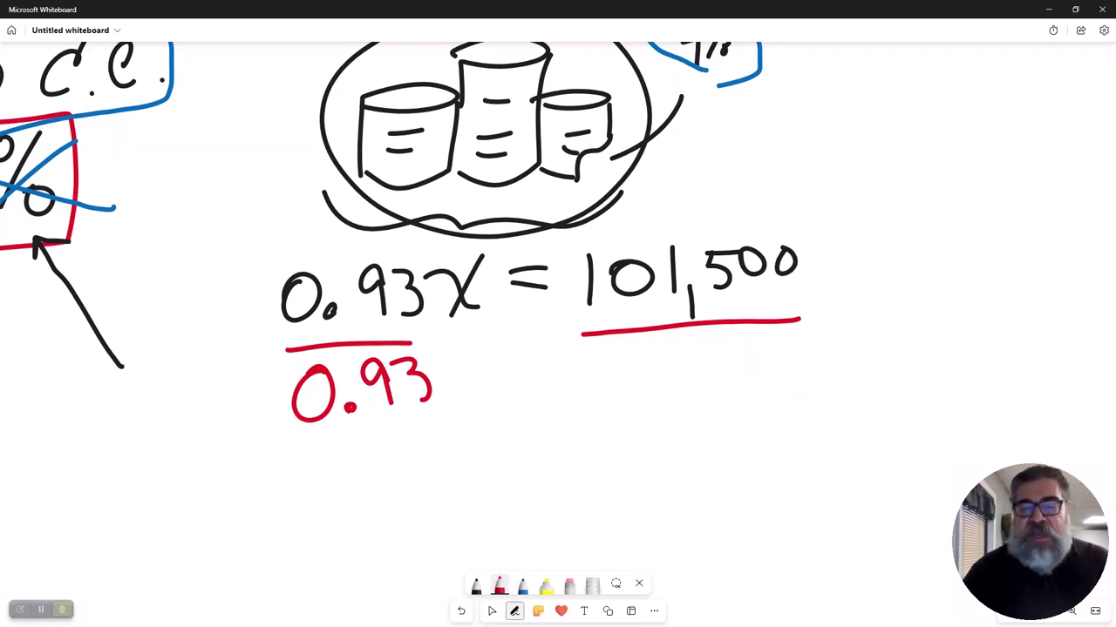
{"action": "left_click_drag", "start_coordinate": [655, 353], "coordinate": [654, 357]}
{"action": "left_click", "coordinate": [691, 383]}
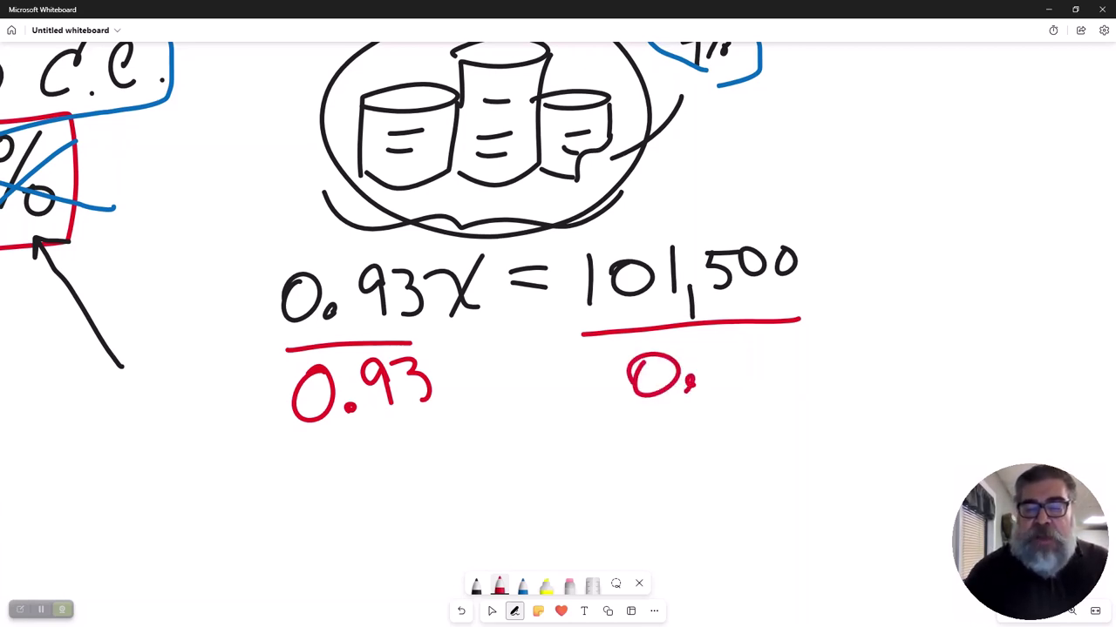
{"action": "mouse_move", "coordinate": [736, 340]}
{"action": "left_mouse_down"}
{"action": "mouse_move", "coordinate": [730, 389]}
{"action": "mouse_move", "coordinate": [774, 364]}
{"action": "mouse_move", "coordinate": [749, 387]}
{"action": "left_mouse_up"}
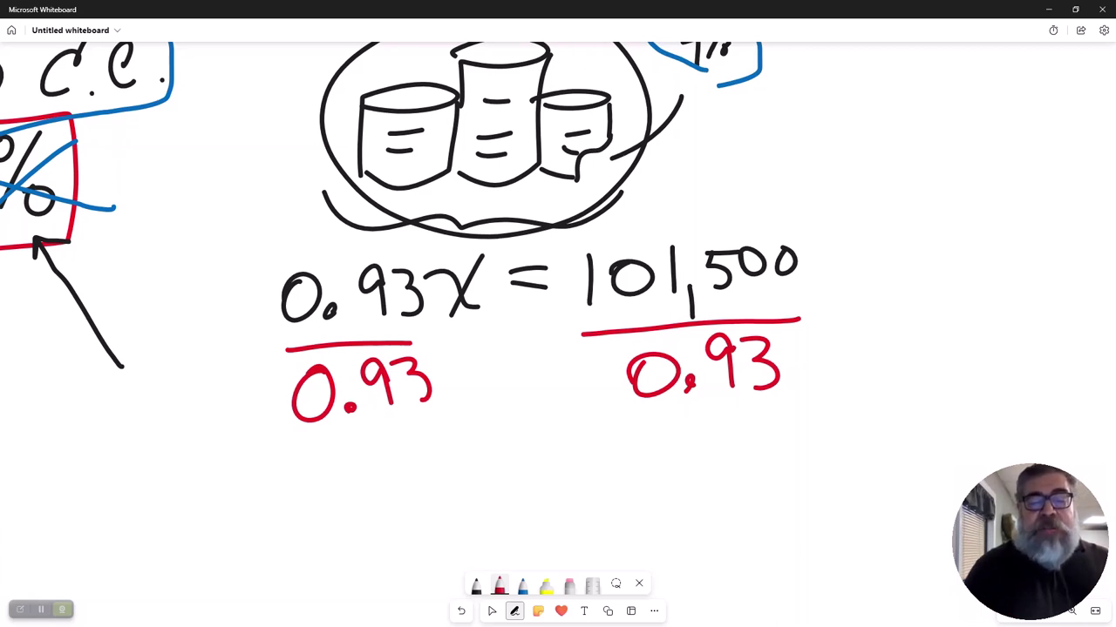
Cancel the 0.93 factors, underline the lone x, and write an equals sign below.
{"action": "left_click_drag", "start_coordinate": [396, 248], "coordinate": [345, 420]}
{"action": "left_click_drag", "start_coordinate": [316, 239], "coordinate": [397, 430]}
{"action": "mouse_move", "coordinate": [441, 332]}
{"action": "left_mouse_down"}
{"action": "mouse_move", "coordinate": [492, 329]}
{"action": "mouse_move", "coordinate": [471, 337]}
{"action": "left_mouse_up"}
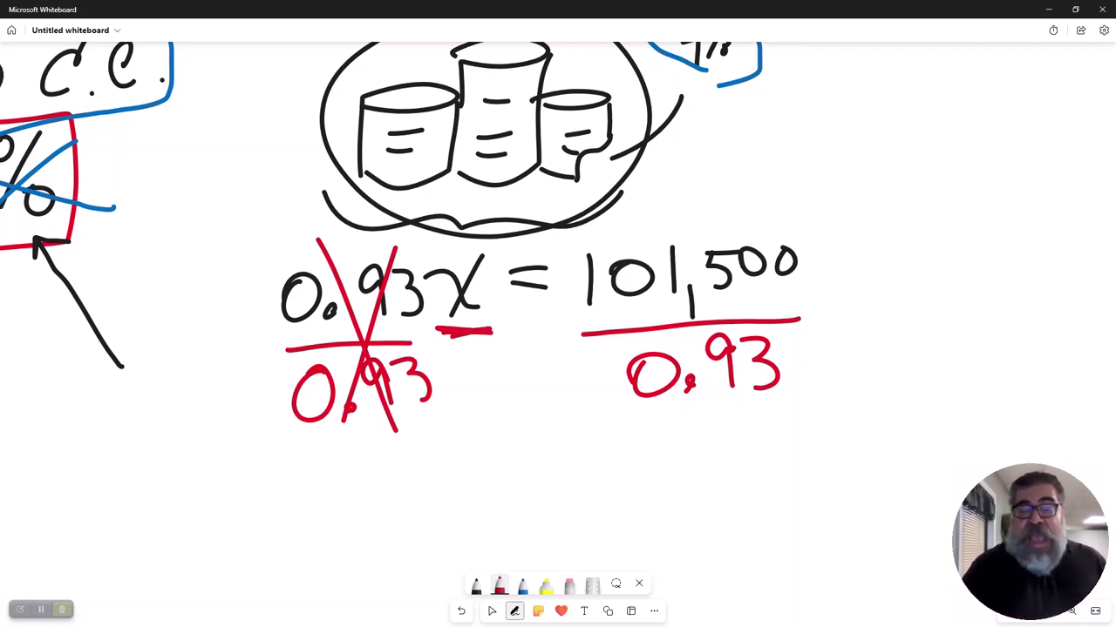
{"action": "left_click_drag", "start_coordinate": [539, 470], "coordinate": [572, 465]}
{"action": "left_click_drag", "start_coordinate": [539, 482], "coordinate": [571, 479]}
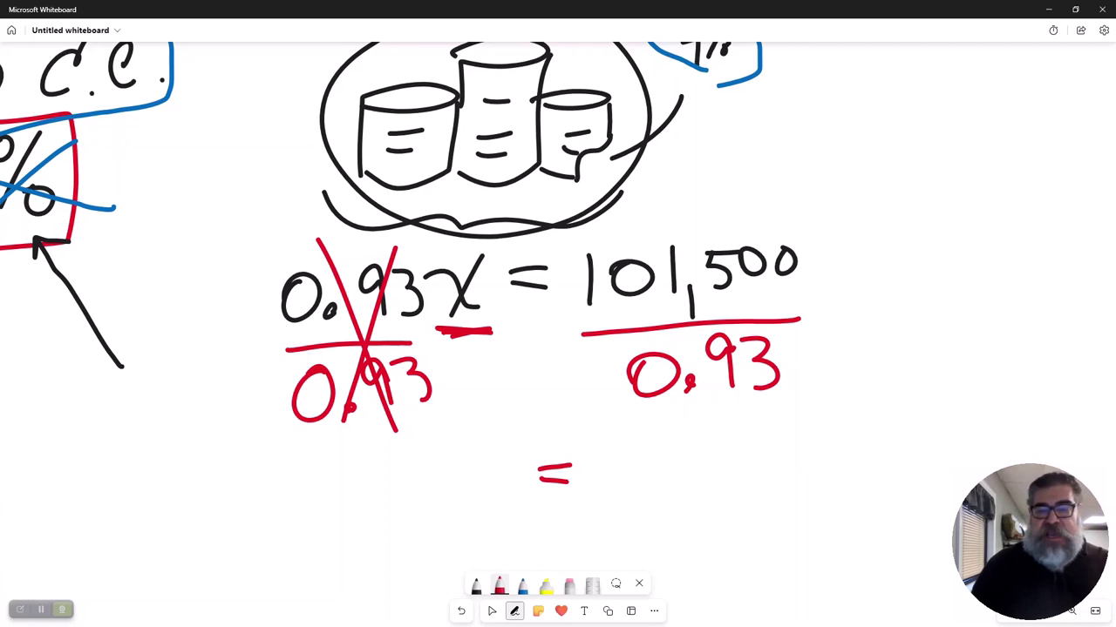
Write the result 109,139.78 in red with raised cents.
{"action": "left_click_drag", "start_coordinate": [617, 447], "coordinate": [600, 500]}
{"action": "mouse_move", "coordinate": [652, 450]}
{"action": "left_mouse_down"}
{"action": "mouse_move", "coordinate": [628, 488]}
{"action": "mouse_move", "coordinate": [654, 448]}
{"action": "mouse_move", "coordinate": [702, 453]}
{"action": "mouse_move", "coordinate": [698, 500]}
{"action": "mouse_move", "coordinate": [716, 512]}
{"action": "left_mouse_up"}
{"action": "mouse_move", "coordinate": [738, 446]}
{"action": "left_mouse_down"}
{"action": "mouse_move", "coordinate": [735, 488]}
{"action": "mouse_move", "coordinate": [756, 483]}
{"action": "left_mouse_up"}
{"action": "mouse_move", "coordinate": [810, 434]}
{"action": "left_mouse_down"}
{"action": "mouse_move", "coordinate": [797, 437]}
{"action": "mouse_move", "coordinate": [816, 494]}
{"action": "left_mouse_up"}
{"action": "mouse_move", "coordinate": [822, 413]}
{"action": "left_mouse_down"}
{"action": "mouse_move", "coordinate": [835, 410]}
{"action": "mouse_move", "coordinate": [830, 437]}
{"action": "mouse_move", "coordinate": [858, 403]}
{"action": "left_mouse_up"}
{"action": "left_click_drag", "start_coordinate": [836, 443], "coordinate": [856, 441]}
{"action": "left_click_drag", "start_coordinate": [840, 452], "coordinate": [852, 451]}
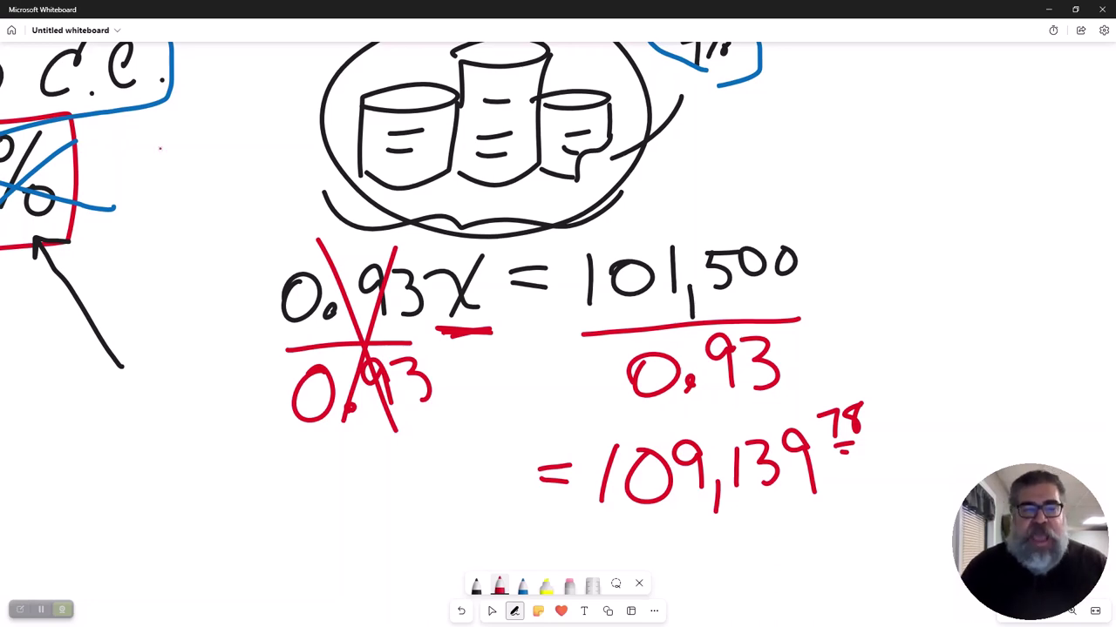
Zoom out and pan to the $100,000 + $1,500 C.C. note.
{"action": "scroll", "coordinate": [160, 148], "scroll_direction": "down", "scroll_amount": 3}
{"action": "left_click_drag", "start_coordinate": [204, 149], "coordinate": [759, 199]}
{"action": "scroll", "coordinate": [971, 197], "scroll_direction": "up", "scroll_amount": 3}
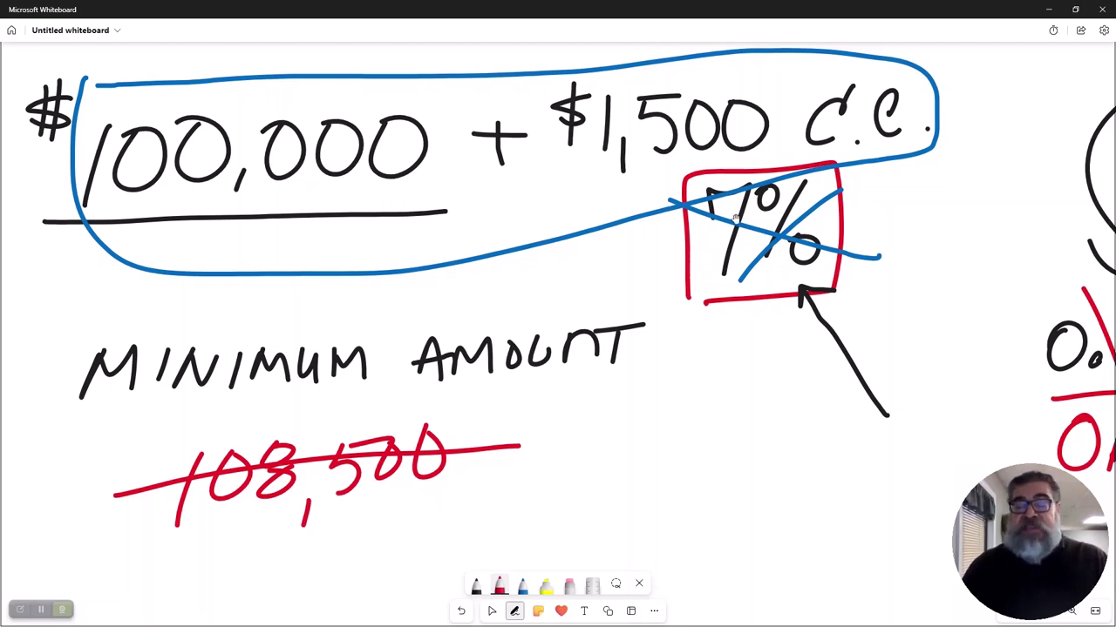
Pan back to the 101,500 / 0.93 working and write 109,139 in red at top right.
{"action": "key", "text": "Escape"}
{"action": "left_click_drag", "start_coordinate": [878, 220], "coordinate": [7, 198]}
{"action": "left_click_drag", "start_coordinate": [634, 255], "coordinate": [288, 209]}
{"action": "left_click", "coordinate": [287, 209]}
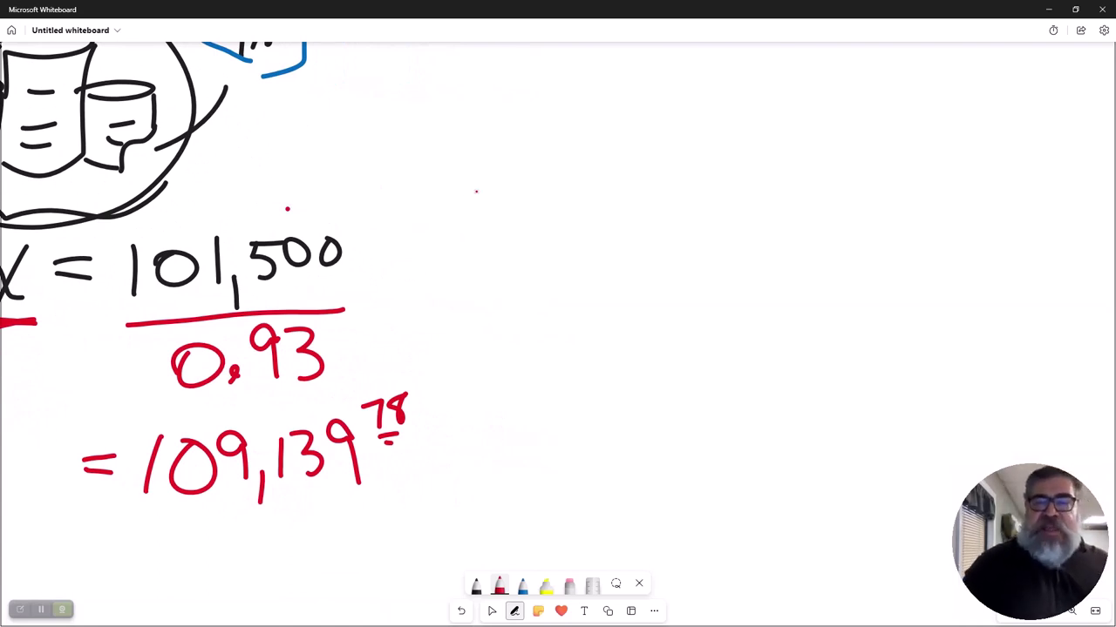
{"action": "left_click_drag", "start_coordinate": [607, 64], "coordinate": [607, 124]}
{"action": "mouse_move", "coordinate": [646, 68]}
{"action": "left_mouse_down"}
{"action": "mouse_move", "coordinate": [662, 113]}
{"action": "mouse_move", "coordinate": [648, 70]}
{"action": "left_mouse_up"}
{"action": "mouse_move", "coordinate": [711, 61]}
{"action": "left_mouse_down"}
{"action": "mouse_move", "coordinate": [701, 72]}
{"action": "mouse_move", "coordinate": [740, 134]}
{"action": "left_mouse_up"}
{"action": "mouse_move", "coordinate": [765, 62]}
{"action": "left_mouse_down"}
{"action": "mouse_move", "coordinate": [763, 116]}
{"action": "mouse_move", "coordinate": [801, 82]}
{"action": "mouse_move", "coordinate": [788, 108]}
{"action": "left_mouse_up"}
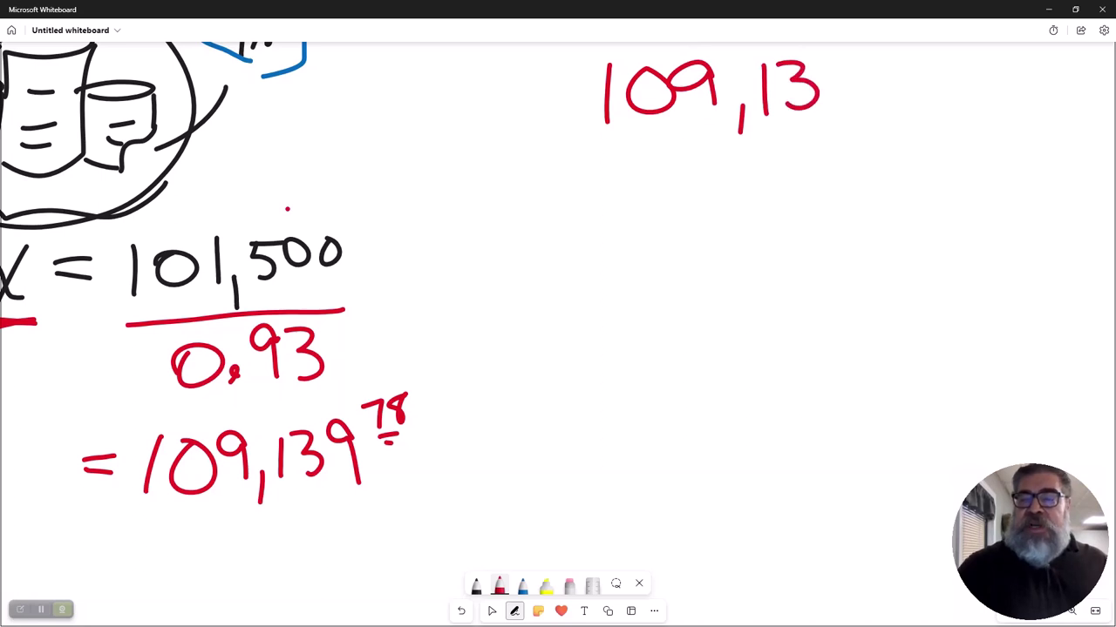
{"action": "mouse_move", "coordinate": [850, 78]}
{"action": "left_mouse_down"}
{"action": "mouse_move", "coordinate": [826, 61]}
{"action": "mouse_move", "coordinate": [814, 83]}
{"action": "mouse_move", "coordinate": [851, 110]}
{"action": "left_mouse_up"}
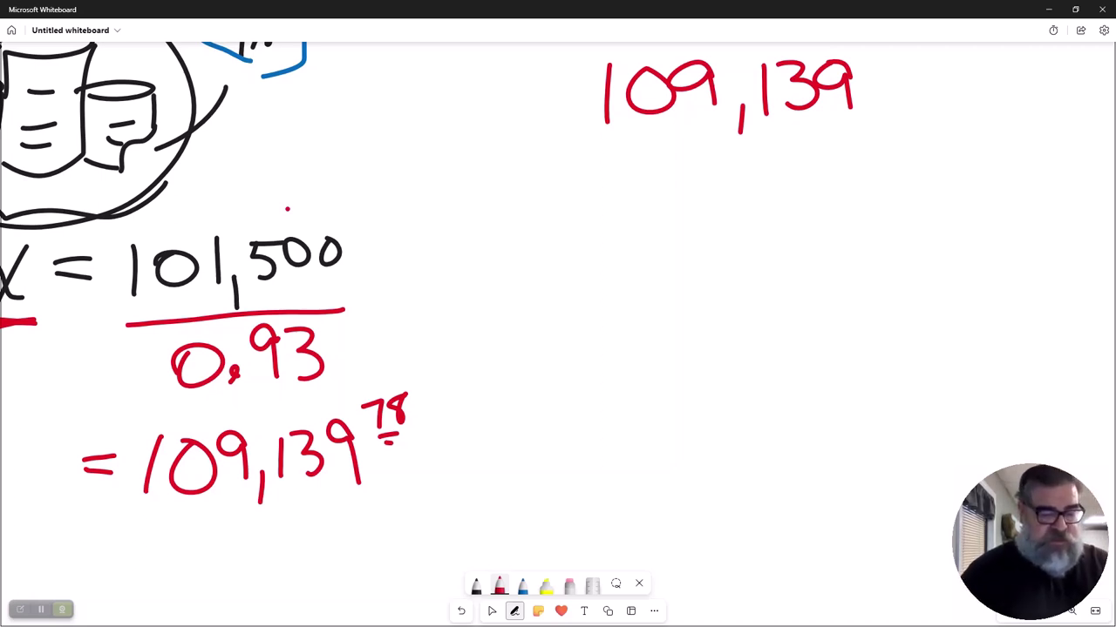
Write 7,639 in red beneath 109,139.
{"action": "mouse_move", "coordinate": [651, 180]}
{"action": "left_mouse_down"}
{"action": "mouse_move", "coordinate": [708, 173]}
{"action": "mouse_move", "coordinate": [689, 225]}
{"action": "left_mouse_up"}
{"action": "mouse_move", "coordinate": [755, 166]}
{"action": "left_mouse_down"}
{"action": "mouse_move", "coordinate": [741, 220]}
{"action": "mouse_move", "coordinate": [737, 209]}
{"action": "left_mouse_up"}
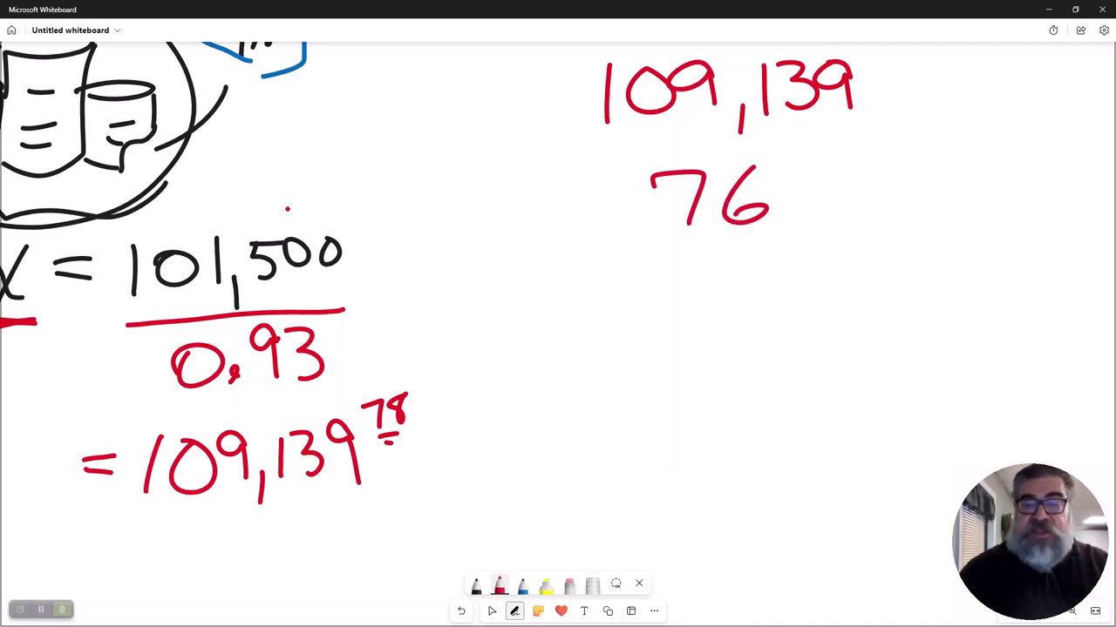
{"action": "mouse_move", "coordinate": [781, 167]}
{"action": "left_mouse_down"}
{"action": "mouse_move", "coordinate": [799, 192]}
{"action": "mouse_move", "coordinate": [795, 221]}
{"action": "left_mouse_up"}
{"action": "left_click_drag", "start_coordinate": [859, 162], "coordinate": [863, 216]}
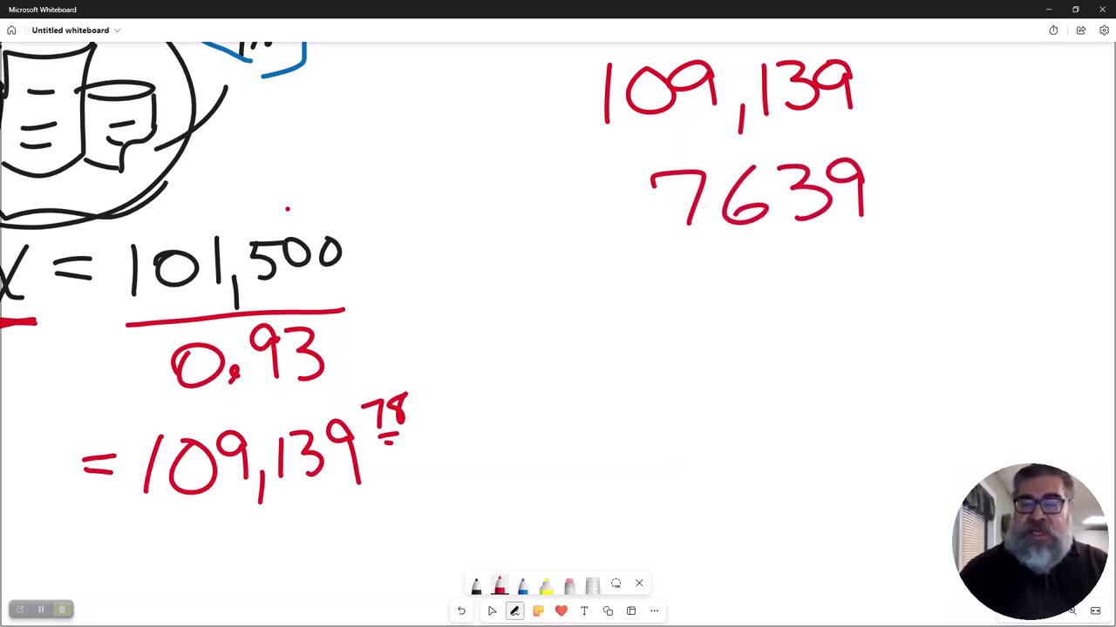
{"action": "left_click_drag", "start_coordinate": [704, 219], "coordinate": [710, 246]}
Draw an arrow from 7,639 to a 'RE.' label and underline 7,639.
{"action": "mouse_move", "coordinate": [633, 202]}
{"action": "left_mouse_down"}
{"action": "mouse_move", "coordinate": [456, 136]}
{"action": "mouse_move", "coordinate": [445, 168]}
{"action": "left_mouse_up"}
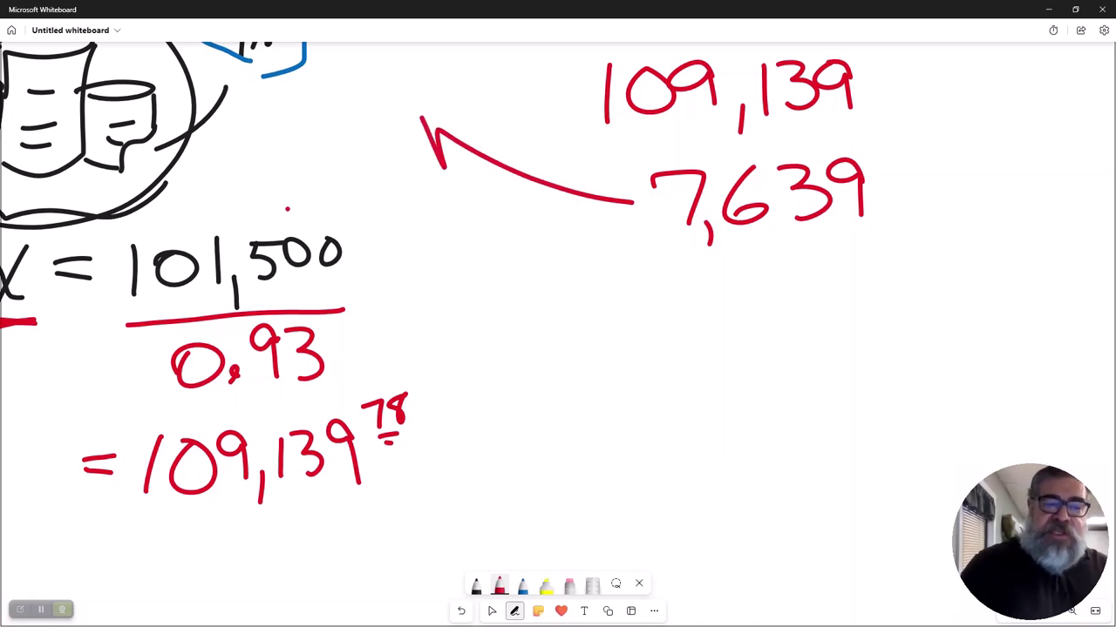
{"action": "left_click_drag", "start_coordinate": [422, 116], "coordinate": [464, 123]}
{"action": "mouse_move", "coordinate": [345, 75]}
{"action": "left_mouse_down"}
{"action": "mouse_move", "coordinate": [346, 132]}
{"action": "mouse_move", "coordinate": [384, 133]}
{"action": "left_mouse_up"}
{"action": "mouse_move", "coordinate": [383, 71]}
{"action": "left_mouse_down"}
{"action": "mouse_move", "coordinate": [408, 99]}
{"action": "mouse_move", "coordinate": [389, 68]}
{"action": "left_mouse_up"}
{"action": "left_click_drag", "start_coordinate": [385, 89], "coordinate": [404, 84]}
{"action": "left_click", "coordinate": [429, 78]}
{"action": "left_click_drag", "start_coordinate": [579, 260], "coordinate": [884, 255]}
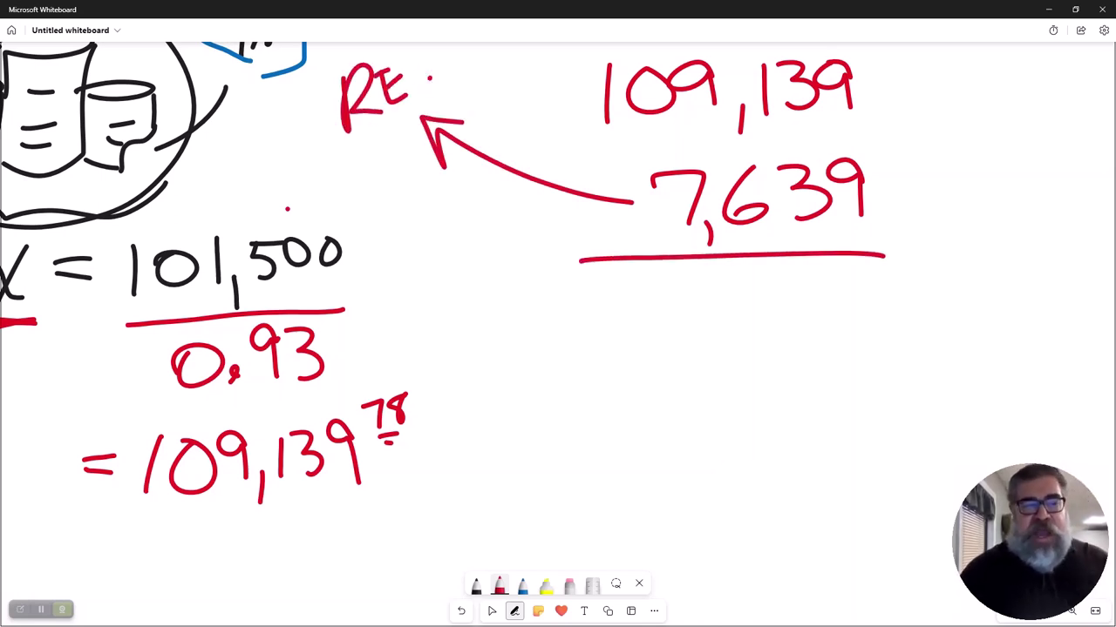
Circle the 7% near the drums in red, then return to the 7,639 working.
{"action": "left_click_drag", "start_coordinate": [517, 131], "coordinate": [640, 237]}
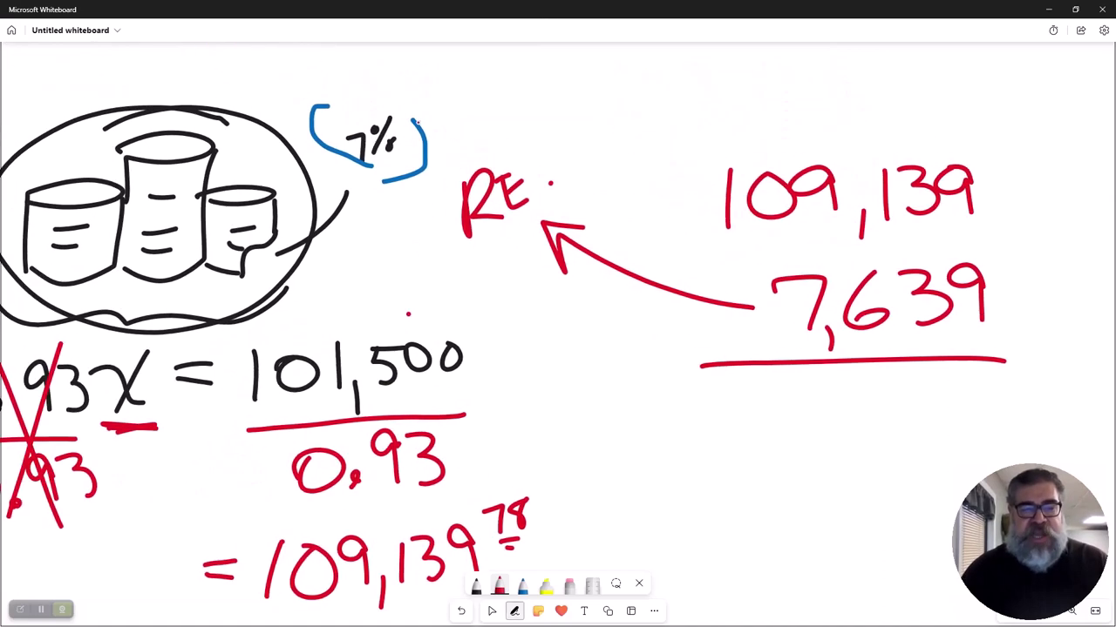
{"action": "mouse_move", "coordinate": [384, 95]}
{"action": "left_mouse_down"}
{"action": "mouse_move", "coordinate": [331, 184]}
{"action": "mouse_move", "coordinate": [427, 95]}
{"action": "left_mouse_up"}
{"action": "left_click_drag", "start_coordinate": [383, 66], "coordinate": [431, 200]}
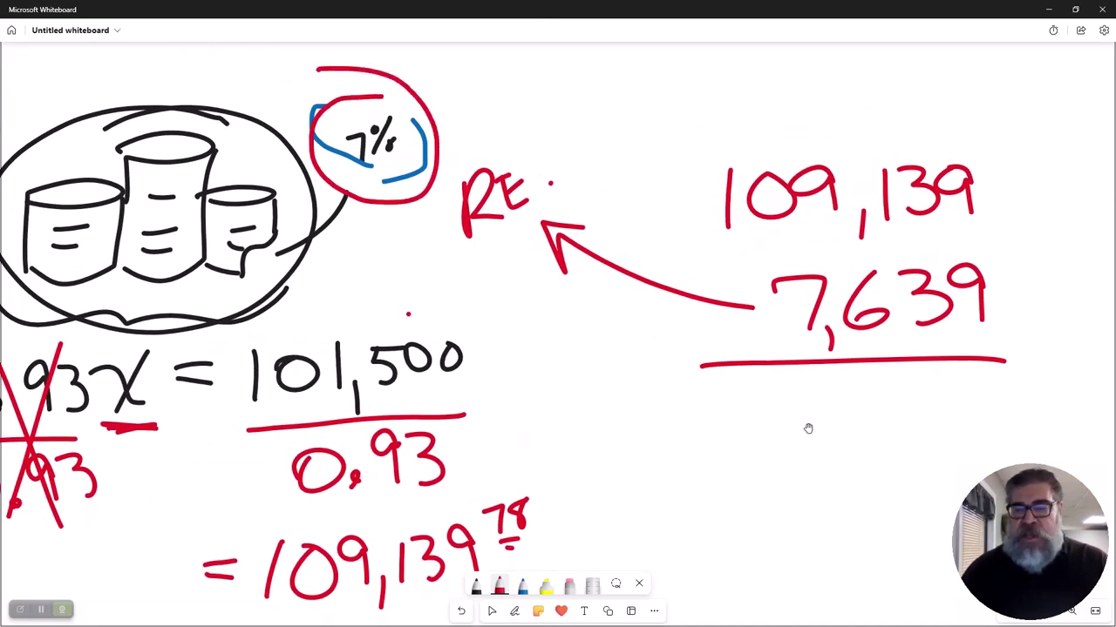
{"action": "mouse_move", "coordinate": [807, 428]}
{"action": "left_mouse_down"}
{"action": "mouse_move", "coordinate": [575, 291]}
{"action": "mouse_move", "coordinate": [586, 326]}
{"action": "left_mouse_up"}
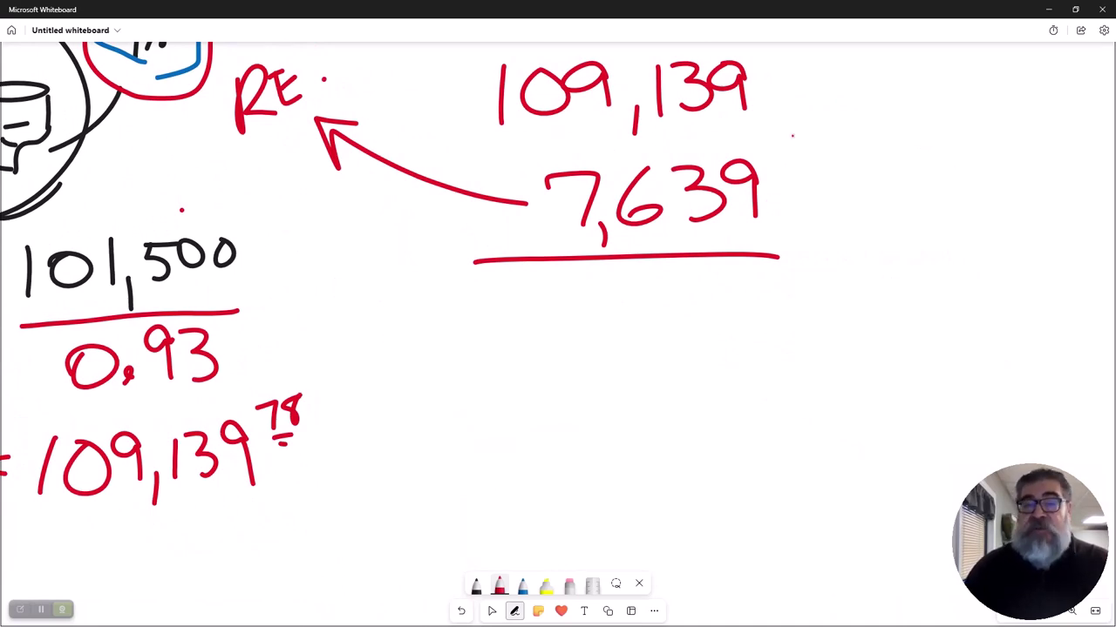
Write 101,500 in red under the line below 7,639.
{"action": "left_click_drag", "start_coordinate": [511, 281], "coordinate": [509, 352]}
{"action": "mouse_move", "coordinate": [554, 292]}
{"action": "left_mouse_down"}
{"action": "mouse_move", "coordinate": [545, 343]}
{"action": "mouse_move", "coordinate": [554, 293]}
{"action": "mouse_move", "coordinate": [612, 366]}
{"action": "left_mouse_up"}
{"action": "mouse_move", "coordinate": [638, 289]}
{"action": "left_mouse_down"}
{"action": "mouse_move", "coordinate": [662, 305]}
{"action": "mouse_move", "coordinate": [645, 338]}
{"action": "left_mouse_up"}
{"action": "mouse_move", "coordinate": [645, 289]}
{"action": "left_mouse_down"}
{"action": "mouse_move", "coordinate": [680, 291]}
{"action": "mouse_move", "coordinate": [725, 324]}
{"action": "mouse_move", "coordinate": [727, 291]}
{"action": "left_mouse_up"}
{"action": "left_click_drag", "start_coordinate": [747, 287], "coordinate": [746, 284]}
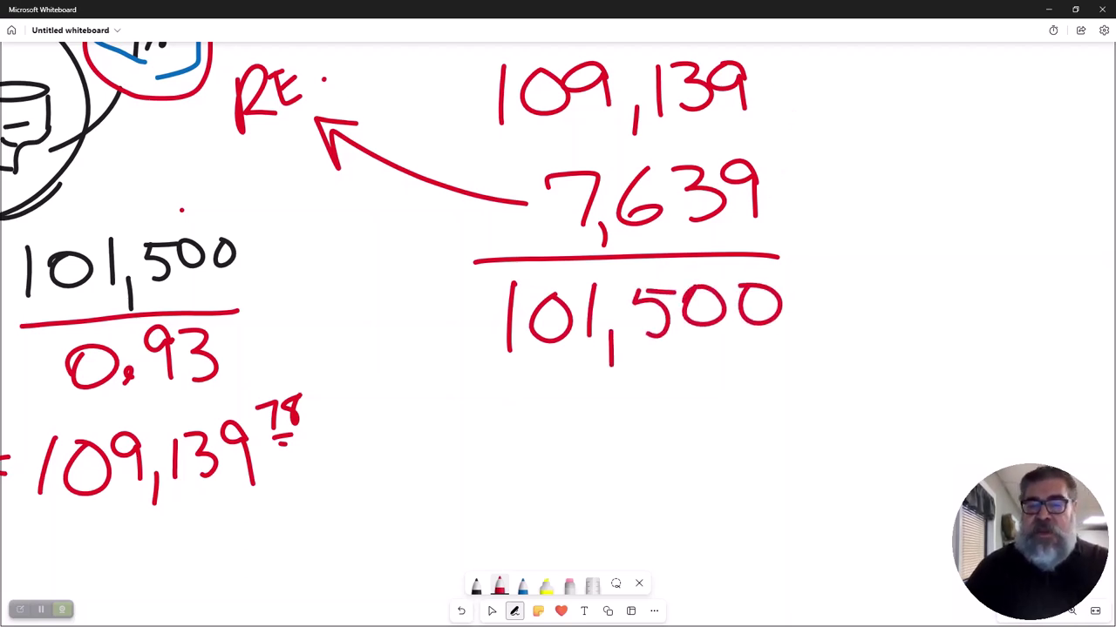
Subtract 1,500 beneath 101,500 and underline the subtraction.
{"action": "mouse_move", "coordinate": [202, 131]}
{"action": "left_mouse_down"}
{"action": "mouse_move", "coordinate": [237, 154]}
{"action": "mouse_move", "coordinate": [615, 258]}
{"action": "mouse_move", "coordinate": [639, 249]}
{"action": "mouse_move", "coordinate": [254, 151]}
{"action": "mouse_move", "coordinate": [622, 183]}
{"action": "left_mouse_up"}
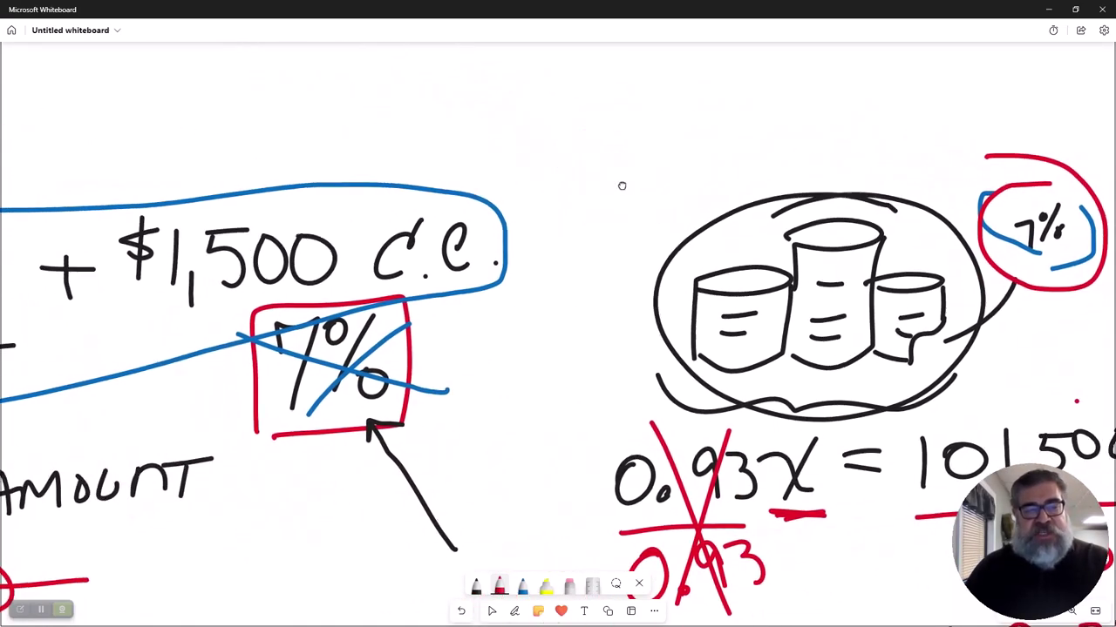
{"action": "left_click_drag", "start_coordinate": [438, 152], "coordinate": [595, 232]}
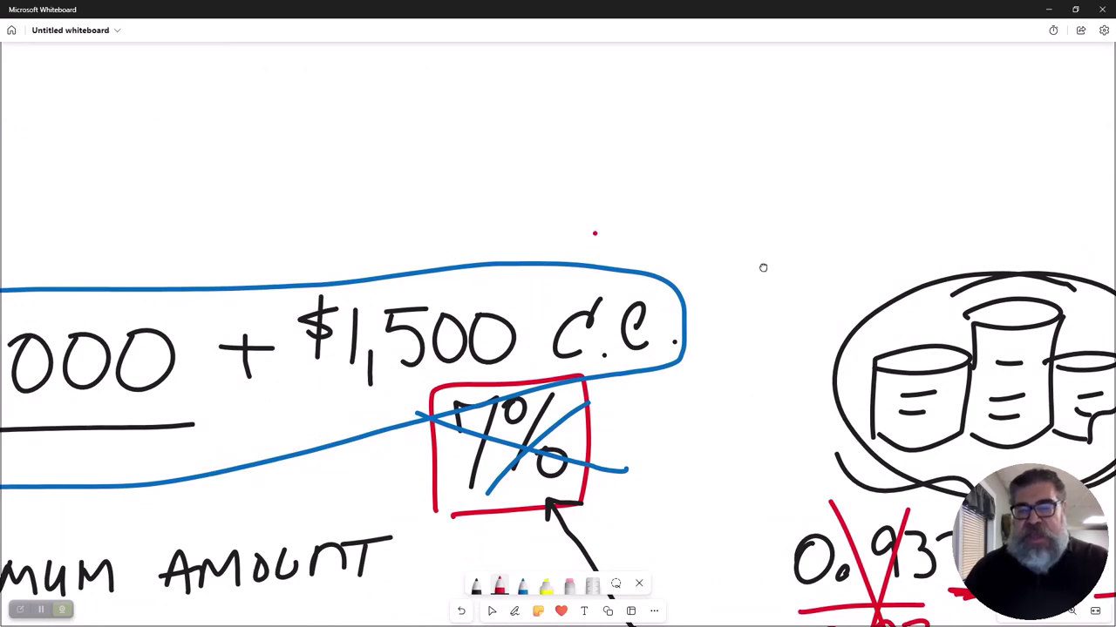
{"action": "left_click_drag", "start_coordinate": [762, 267], "coordinate": [28, 69]}
{"action": "left_click_drag", "start_coordinate": [623, 304], "coordinate": [381, 198]}
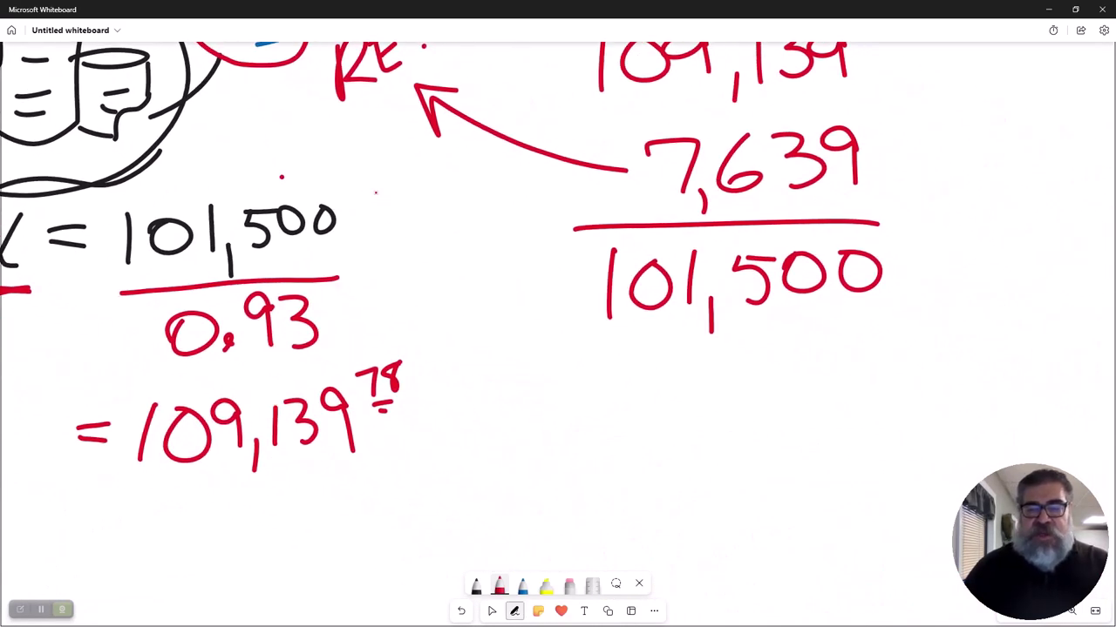
{"action": "left_click_drag", "start_coordinate": [527, 389], "coordinate": [584, 389]}
{"action": "mouse_move", "coordinate": [692, 347]}
{"action": "left_mouse_down"}
{"action": "mouse_move", "coordinate": [694, 398]}
{"action": "mouse_move", "coordinate": [713, 413]}
{"action": "left_mouse_up"}
{"action": "mouse_move", "coordinate": [742, 347]}
{"action": "left_mouse_down"}
{"action": "mouse_move", "coordinate": [755, 387]}
{"action": "mouse_move", "coordinate": [770, 346]}
{"action": "left_mouse_up"}
{"action": "mouse_move", "coordinate": [795, 348]}
{"action": "left_mouse_down"}
{"action": "mouse_move", "coordinate": [777, 375]}
{"action": "mouse_move", "coordinate": [795, 347]}
{"action": "left_mouse_up"}
{"action": "mouse_move", "coordinate": [842, 342]}
{"action": "left_mouse_down"}
{"action": "mouse_move", "coordinate": [824, 371]}
{"action": "mouse_move", "coordinate": [844, 342]}
{"action": "left_mouse_up"}
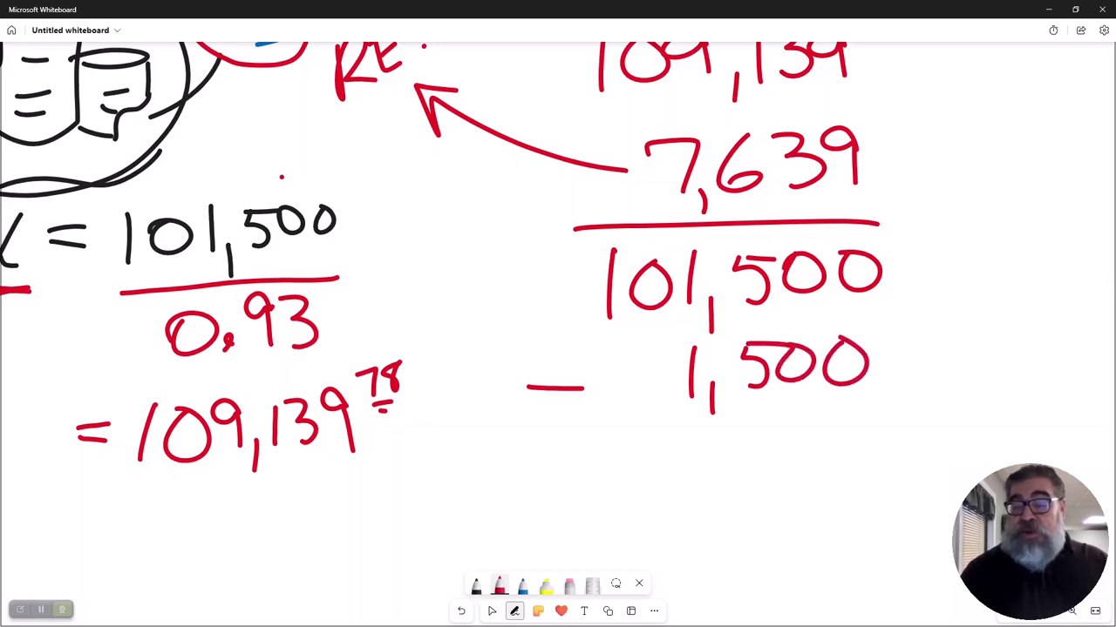
{"action": "left_click_drag", "start_coordinate": [566, 409], "coordinate": [912, 395]}
Write the result 100,000 and circle it.
{"action": "left_click_drag", "start_coordinate": [614, 439], "coordinate": [617, 501]}
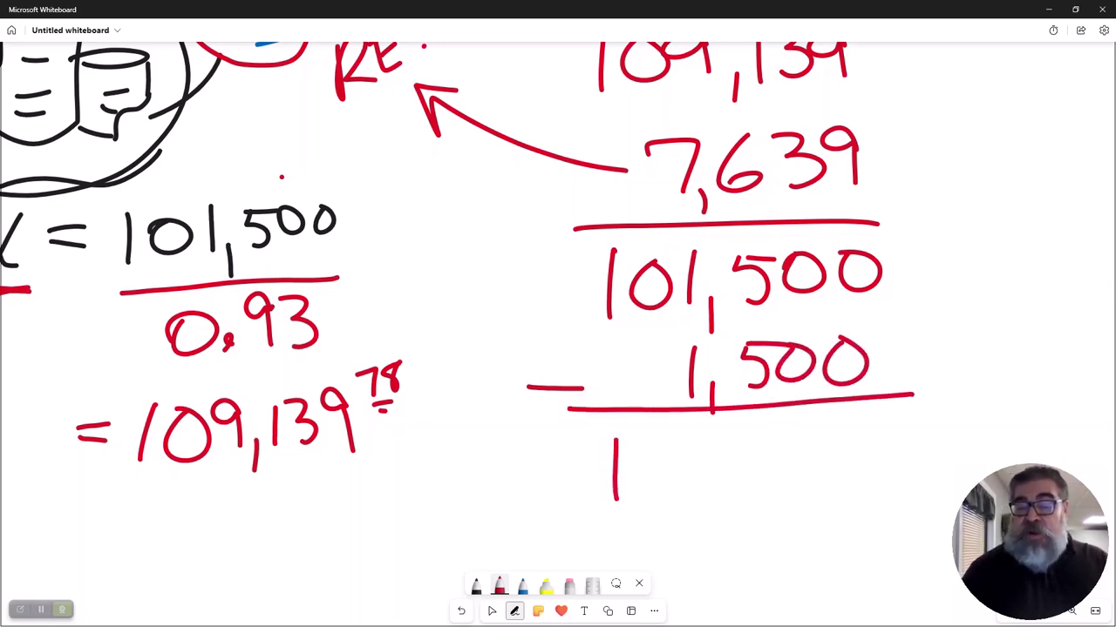
{"action": "mouse_move", "coordinate": [660, 438]}
{"action": "left_mouse_down"}
{"action": "mouse_move", "coordinate": [638, 449]}
{"action": "mouse_move", "coordinate": [661, 440]}
{"action": "mouse_move", "coordinate": [720, 485]}
{"action": "mouse_move", "coordinate": [720, 447]}
{"action": "mouse_move", "coordinate": [745, 495]}
{"action": "left_mouse_up"}
{"action": "mouse_move", "coordinate": [777, 434]}
{"action": "left_mouse_down"}
{"action": "mouse_move", "coordinate": [765, 462]}
{"action": "mouse_move", "coordinate": [784, 436]}
{"action": "mouse_move", "coordinate": [839, 476]}
{"action": "mouse_move", "coordinate": [838, 440]}
{"action": "mouse_move", "coordinate": [885, 434]}
{"action": "left_mouse_up"}
{"action": "mouse_move", "coordinate": [882, 393]}
{"action": "left_mouse_down"}
{"action": "mouse_move", "coordinate": [934, 436]}
{"action": "mouse_move", "coordinate": [626, 520]}
{"action": "mouse_move", "coordinate": [833, 384]}
{"action": "mouse_move", "coordinate": [910, 431]}
{"action": "left_mouse_up"}
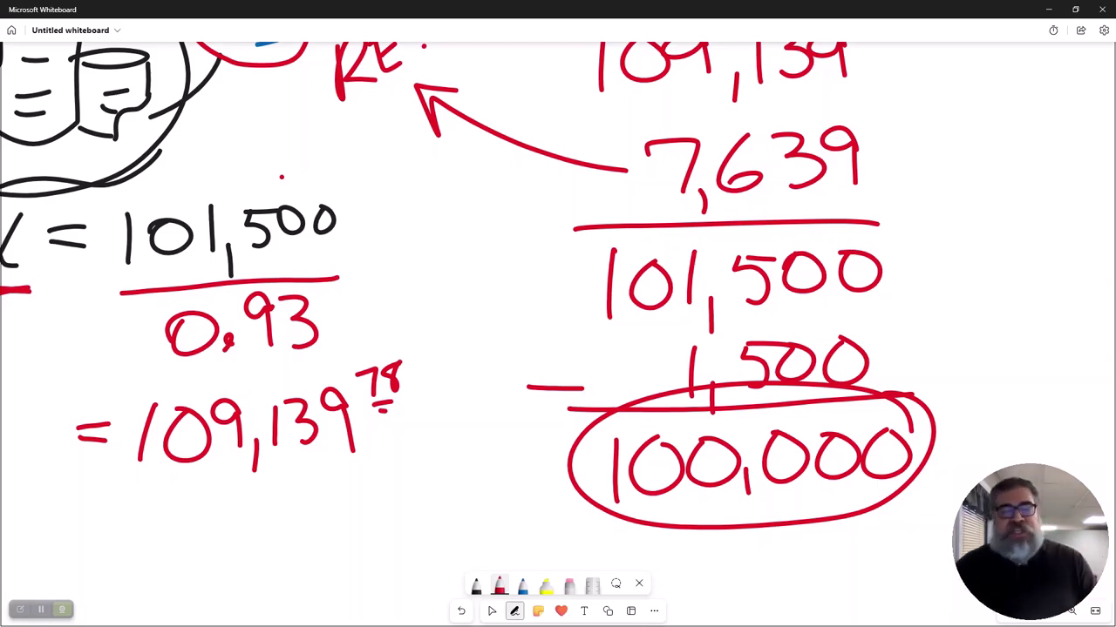
Pan to the MINIMUM AMOUNT notes and circle the crossed-out 108,500 in red.
{"action": "left_click_drag", "start_coordinate": [162, 214], "coordinate": [837, 309]}
{"action": "mouse_move", "coordinate": [462, 283]}
{"action": "left_mouse_down"}
{"action": "mouse_move", "coordinate": [470, 273]}
{"action": "mouse_move", "coordinate": [864, 256]}
{"action": "left_mouse_up"}
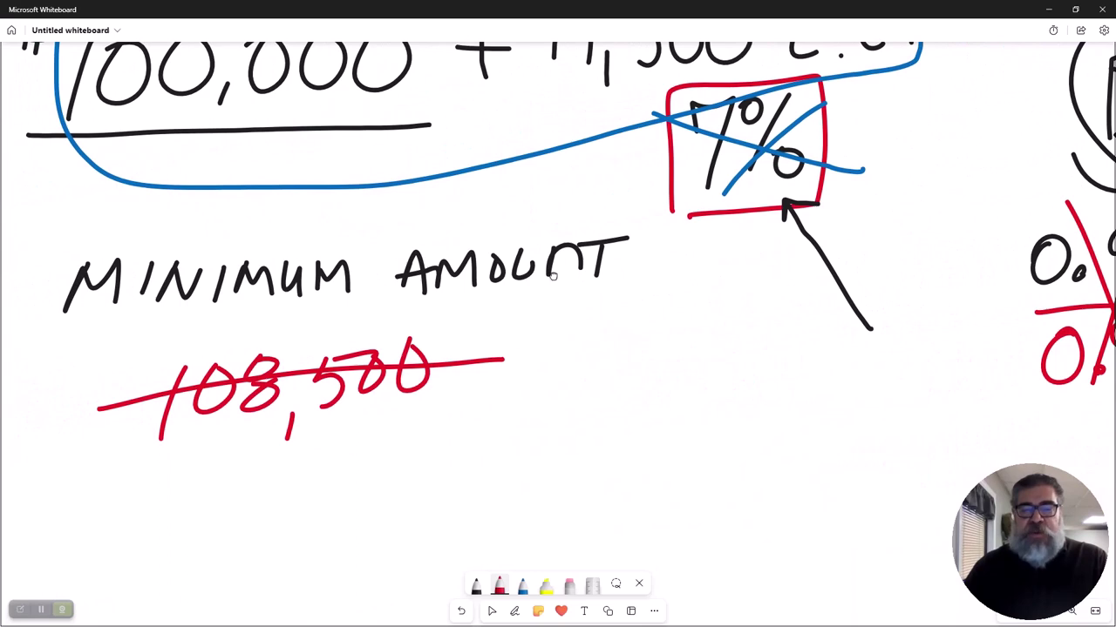
{"action": "left_click_drag", "start_coordinate": [553, 277], "coordinate": [919, 273]}
{"action": "left_click_drag", "start_coordinate": [683, 224], "coordinate": [897, 219]}
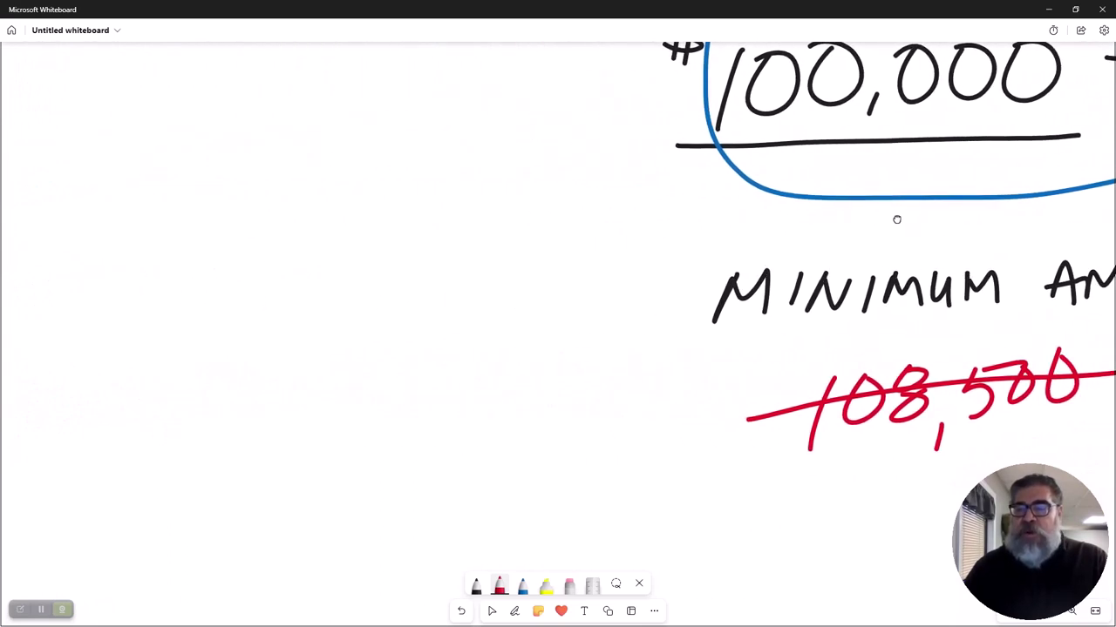
{"action": "mouse_move", "coordinate": [925, 335]}
{"action": "left_mouse_down"}
{"action": "mouse_move", "coordinate": [824, 337]}
{"action": "mouse_move", "coordinate": [828, 449]}
{"action": "mouse_move", "coordinate": [1014, 436]}
{"action": "mouse_move", "coordinate": [1086, 373]}
{"action": "mouse_move", "coordinate": [885, 335]}
{"action": "left_mouse_up"}
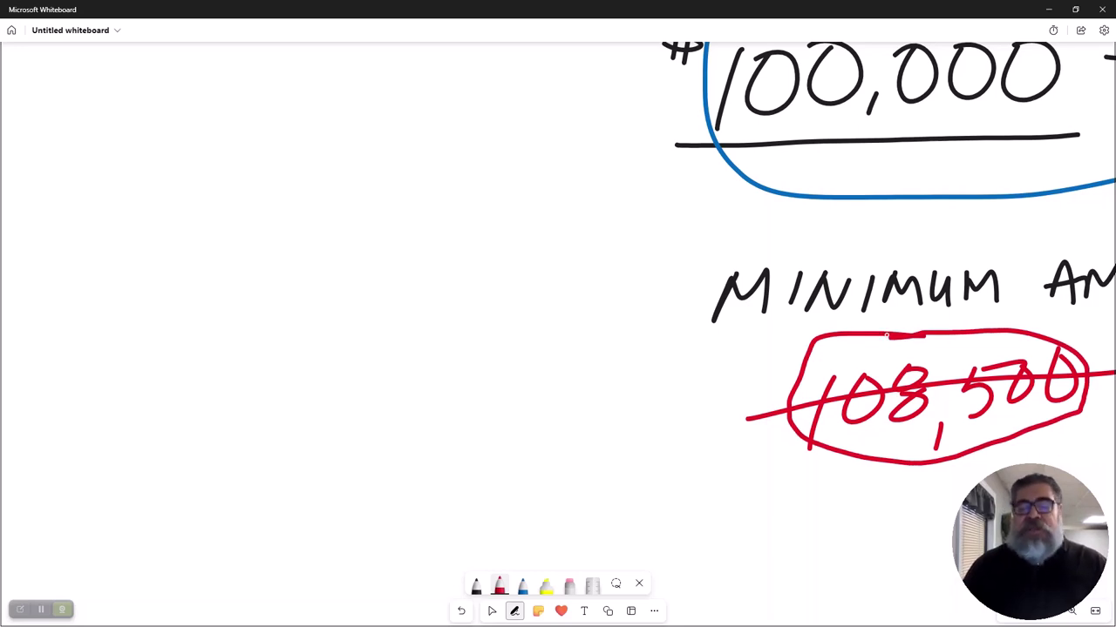
Write a large 108,500 in blue on the left.
{"action": "left_click", "coordinate": [522, 584]}
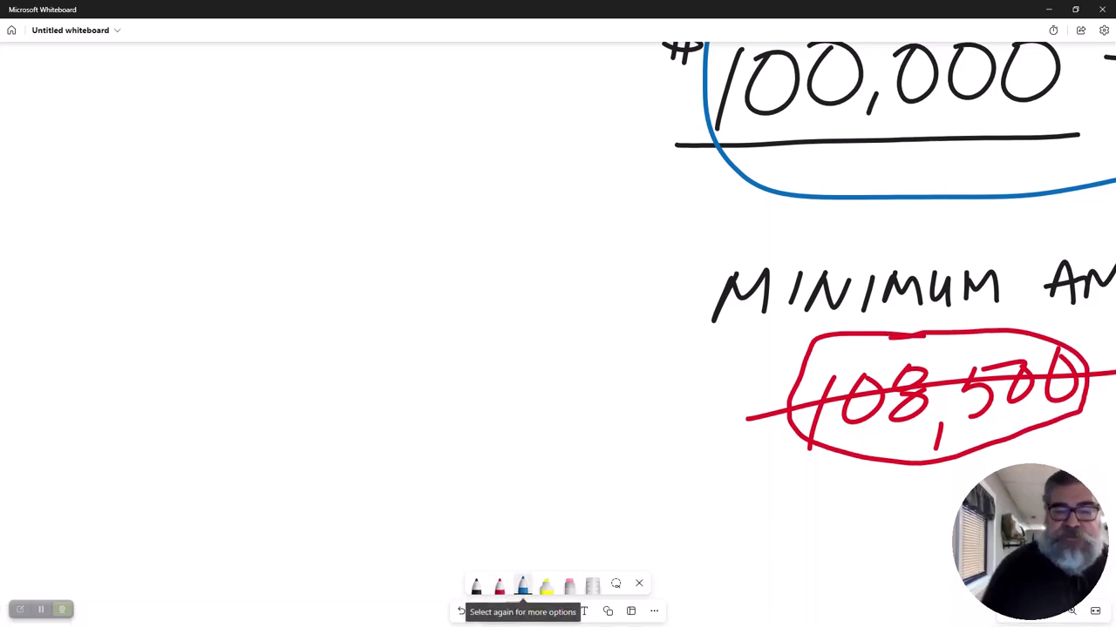
{"action": "left_click_drag", "start_coordinate": [191, 64], "coordinate": [184, 175]}
{"action": "mouse_move", "coordinate": [233, 65]}
{"action": "left_mouse_down"}
{"action": "mouse_move", "coordinate": [222, 74]}
{"action": "mouse_move", "coordinate": [232, 72]}
{"action": "left_mouse_up"}
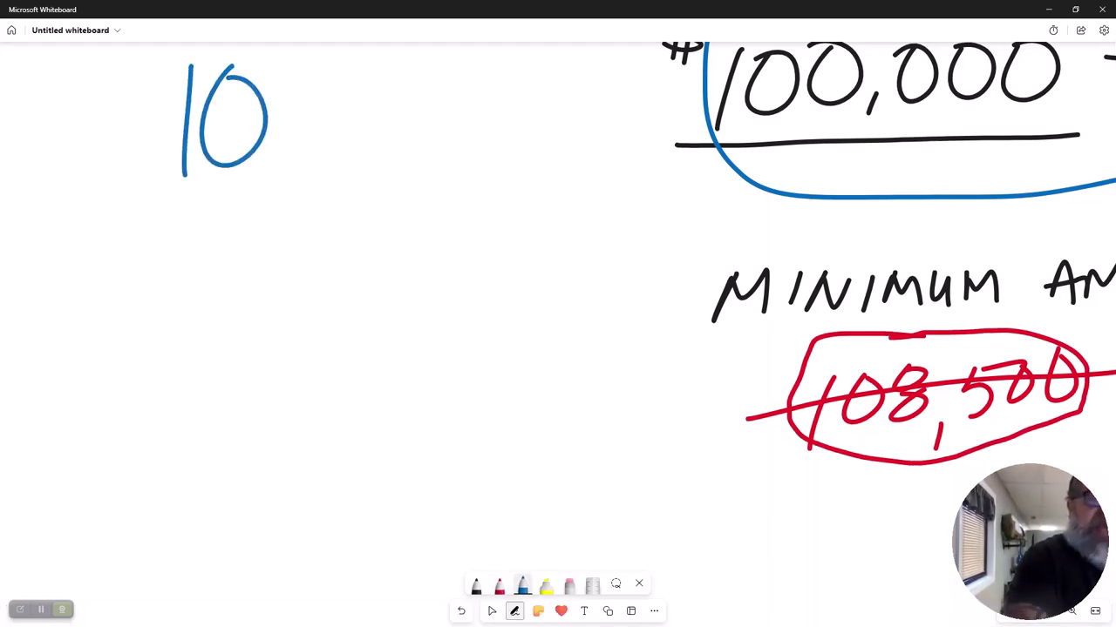
{"action": "mouse_move", "coordinate": [306, 78]}
{"action": "left_mouse_down"}
{"action": "mouse_move", "coordinate": [280, 96]}
{"action": "mouse_move", "coordinate": [306, 103]}
{"action": "mouse_move", "coordinate": [328, 131]}
{"action": "mouse_move", "coordinate": [307, 105]}
{"action": "left_mouse_up"}
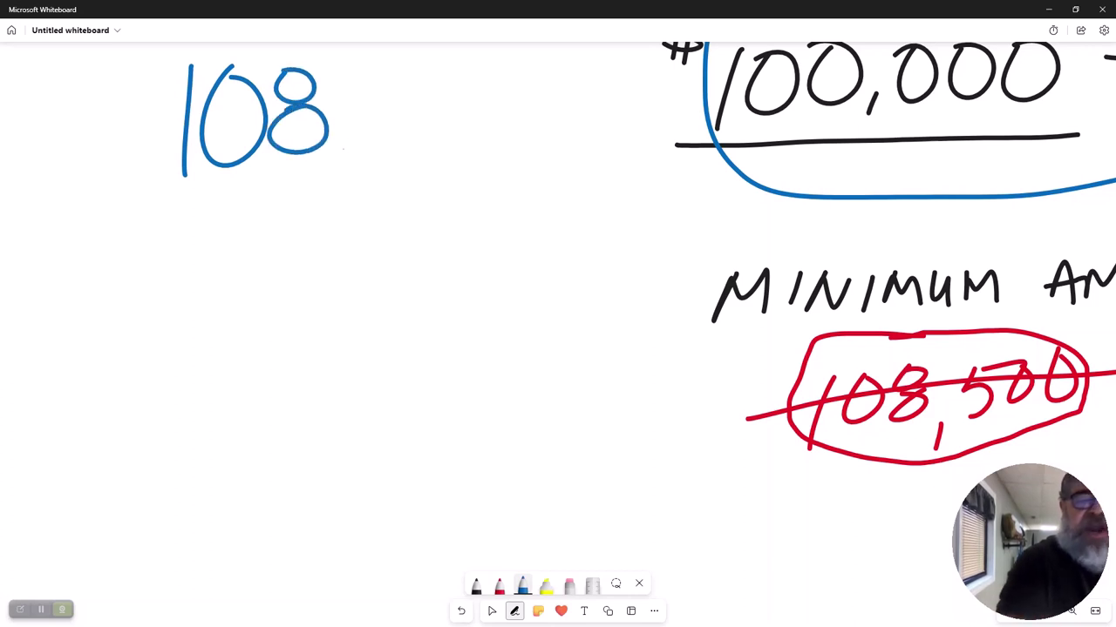
{"action": "left_click_drag", "start_coordinate": [345, 143], "coordinate": [343, 170]}
{"action": "mouse_move", "coordinate": [359, 76]}
{"action": "left_mouse_down"}
{"action": "mouse_move", "coordinate": [375, 139]}
{"action": "mouse_move", "coordinate": [406, 76]}
{"action": "mouse_move", "coordinate": [464, 113]}
{"action": "mouse_move", "coordinate": [434, 77]}
{"action": "left_mouse_up"}
{"action": "mouse_move", "coordinate": [488, 70]}
{"action": "left_mouse_down"}
{"action": "mouse_move", "coordinate": [470, 109]}
{"action": "mouse_move", "coordinate": [486, 68]}
{"action": "left_mouse_up"}
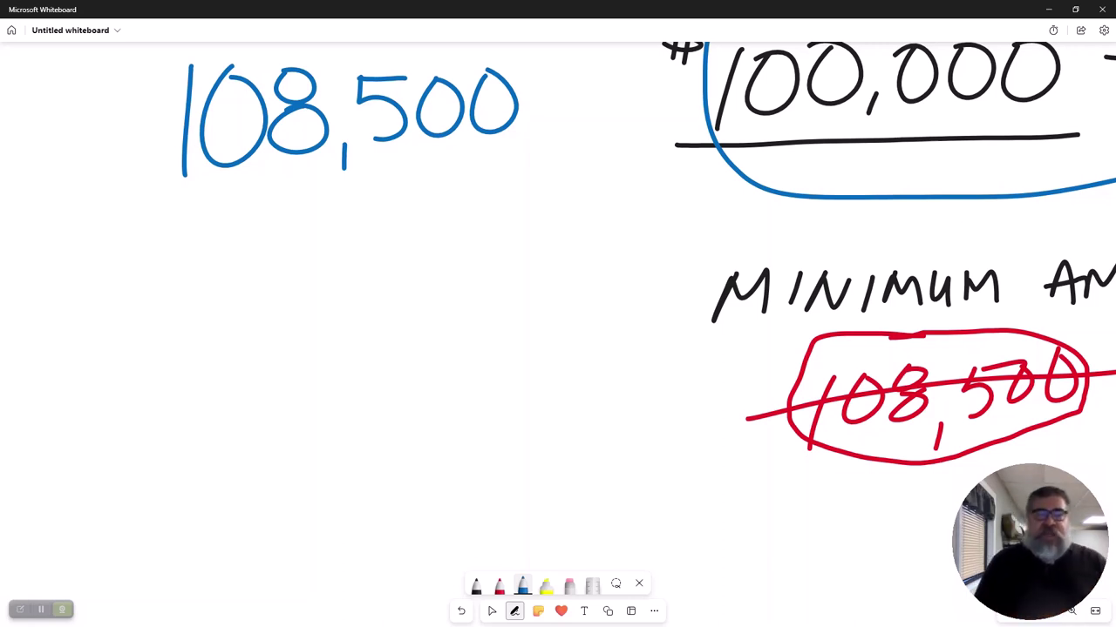
Write '× 0.07' under the blue 108,500 and draw a line beneath.
{"action": "left_click_drag", "start_coordinate": [258, 224], "coordinate": [231, 270]}
{"action": "left_click_drag", "start_coordinate": [220, 218], "coordinate": [263, 296]}
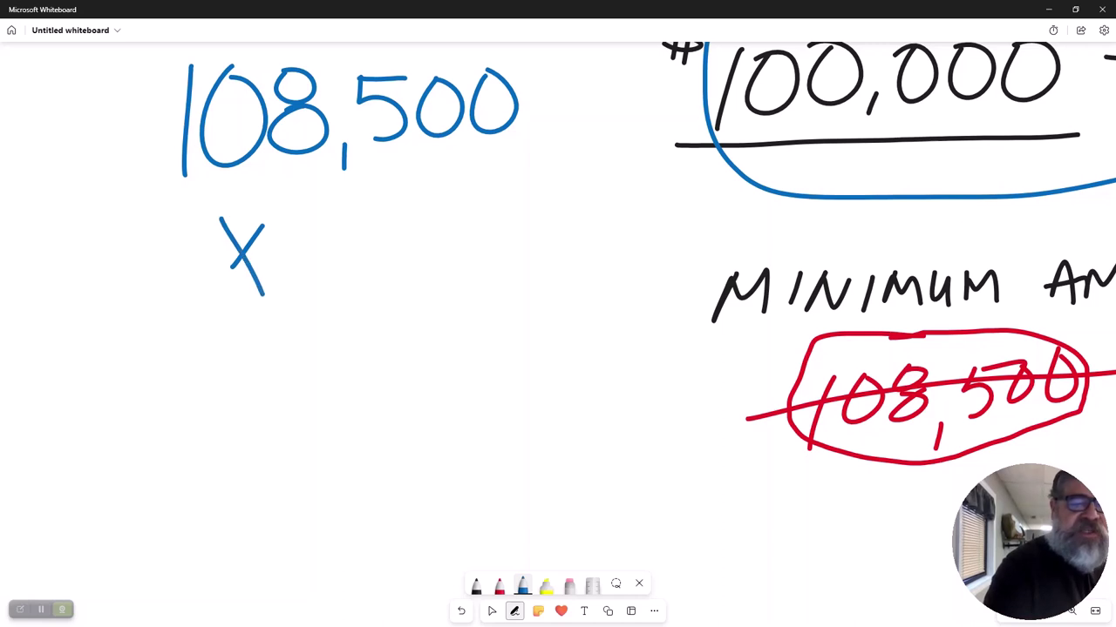
{"action": "mouse_move", "coordinate": [320, 218]}
{"action": "left_mouse_down"}
{"action": "mouse_move", "coordinate": [307, 263]}
{"action": "mouse_move", "coordinate": [323, 220]}
{"action": "mouse_move", "coordinate": [399, 245]}
{"action": "mouse_move", "coordinate": [385, 211]}
{"action": "left_mouse_up"}
{"action": "left_click", "coordinate": [346, 253]}
{"action": "mouse_move", "coordinate": [416, 222]}
{"action": "left_mouse_down"}
{"action": "mouse_move", "coordinate": [415, 207]}
{"action": "mouse_move", "coordinate": [444, 255]}
{"action": "left_mouse_up"}
{"action": "left_click_drag", "start_coordinate": [159, 307], "coordinate": [588, 292]}
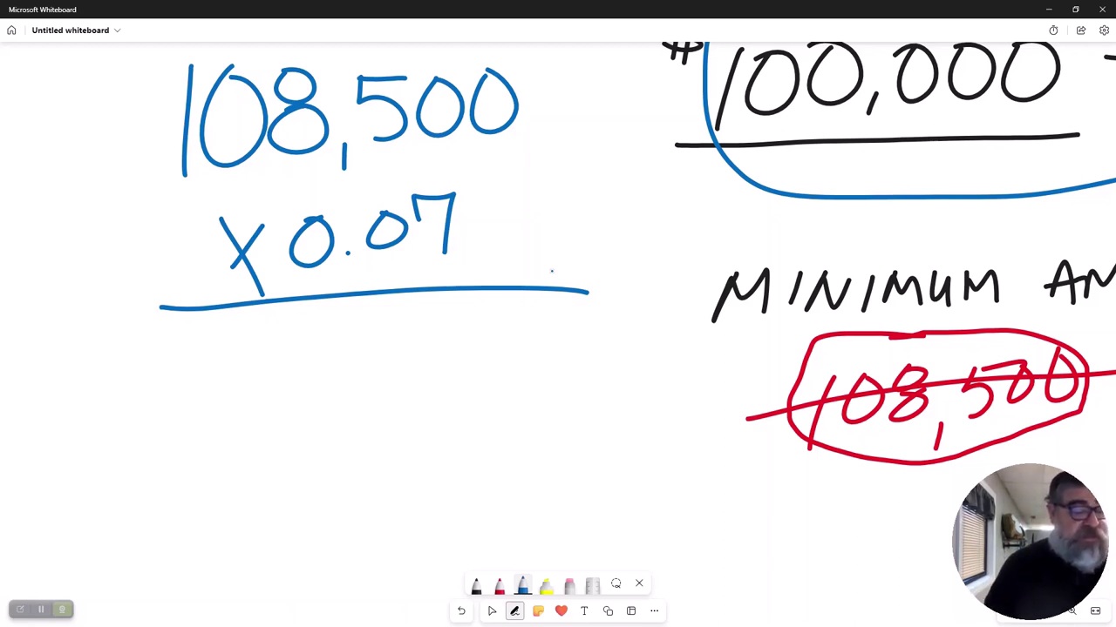
Write the product 7,595 below the line.
{"action": "mouse_move", "coordinate": [284, 324]}
{"action": "left_mouse_down"}
{"action": "mouse_move", "coordinate": [316, 337]}
{"action": "mouse_move", "coordinate": [311, 373]}
{"action": "left_mouse_up"}
{"action": "left_click_drag", "start_coordinate": [334, 364], "coordinate": [331, 392]}
{"action": "mouse_move", "coordinate": [376, 327]}
{"action": "left_mouse_down"}
{"action": "mouse_move", "coordinate": [389, 347]}
{"action": "mouse_move", "coordinate": [375, 377]}
{"action": "left_mouse_up"}
{"action": "mouse_move", "coordinate": [376, 330]}
{"action": "left_mouse_down"}
{"action": "mouse_move", "coordinate": [415, 328]}
{"action": "mouse_move", "coordinate": [448, 373]}
{"action": "left_mouse_up"}
{"action": "mouse_move", "coordinate": [472, 319]}
{"action": "left_mouse_down"}
{"action": "mouse_move", "coordinate": [506, 353]}
{"action": "mouse_move", "coordinate": [476, 375]}
{"action": "left_mouse_up"}
{"action": "left_click_drag", "start_coordinate": [481, 319], "coordinate": [500, 315]}
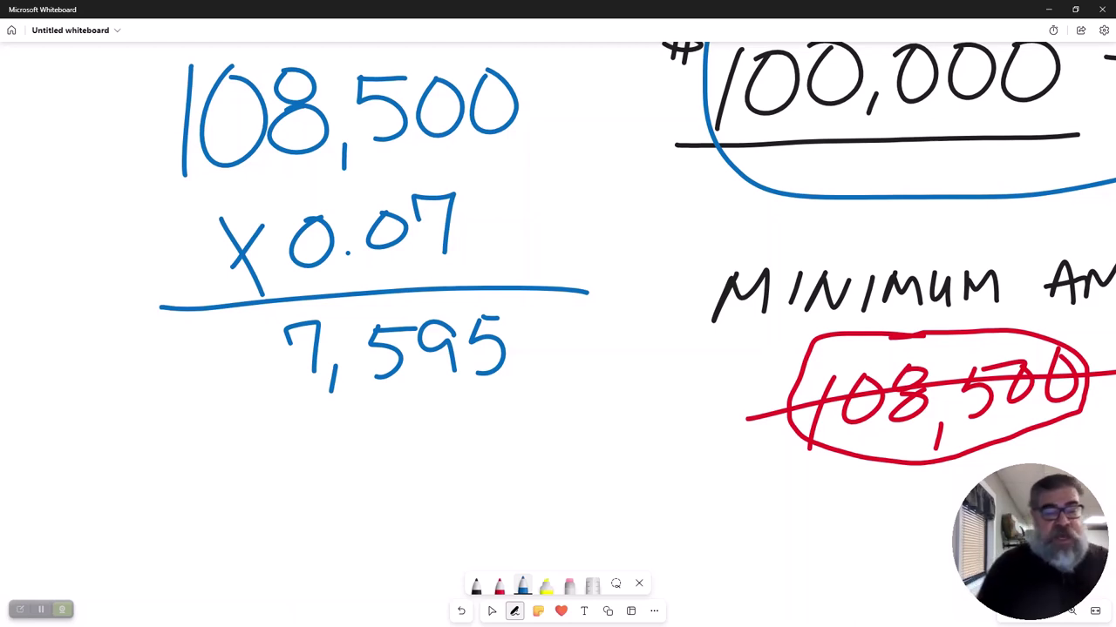
Write $100,905 in blue below 7,595.
{"action": "left_click_drag", "start_coordinate": [220, 441], "coordinate": [211, 511]}
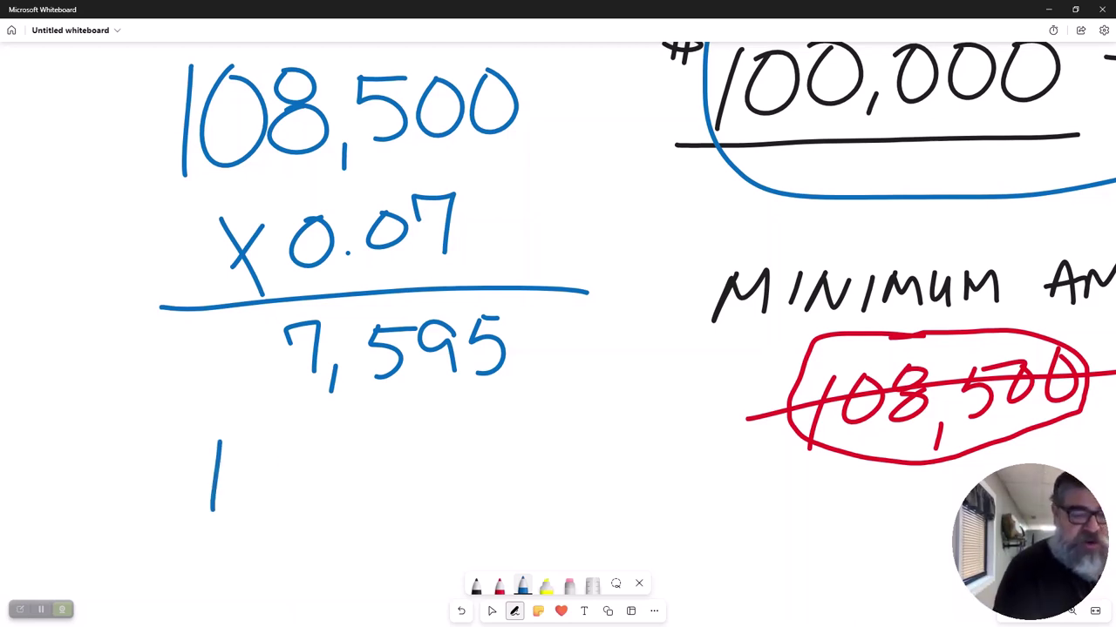
{"action": "mouse_move", "coordinate": [291, 453]}
{"action": "left_mouse_down"}
{"action": "mouse_move", "coordinate": [355, 473]}
{"action": "mouse_move", "coordinate": [371, 502]}
{"action": "left_mouse_up"}
{"action": "mouse_move", "coordinate": [426, 436]}
{"action": "left_mouse_down"}
{"action": "mouse_move", "coordinate": [394, 446]}
{"action": "mouse_move", "coordinate": [423, 462]}
{"action": "mouse_move", "coordinate": [423, 488]}
{"action": "left_mouse_up"}
{"action": "left_click_drag", "start_coordinate": [455, 439], "coordinate": [453, 480]}
{"action": "mouse_move", "coordinate": [485, 427]}
{"action": "left_mouse_down"}
{"action": "mouse_move", "coordinate": [504, 455]}
{"action": "mouse_move", "coordinate": [478, 477]}
{"action": "left_mouse_up"}
{"action": "left_click_drag", "start_coordinate": [493, 433], "coordinate": [523, 427]}
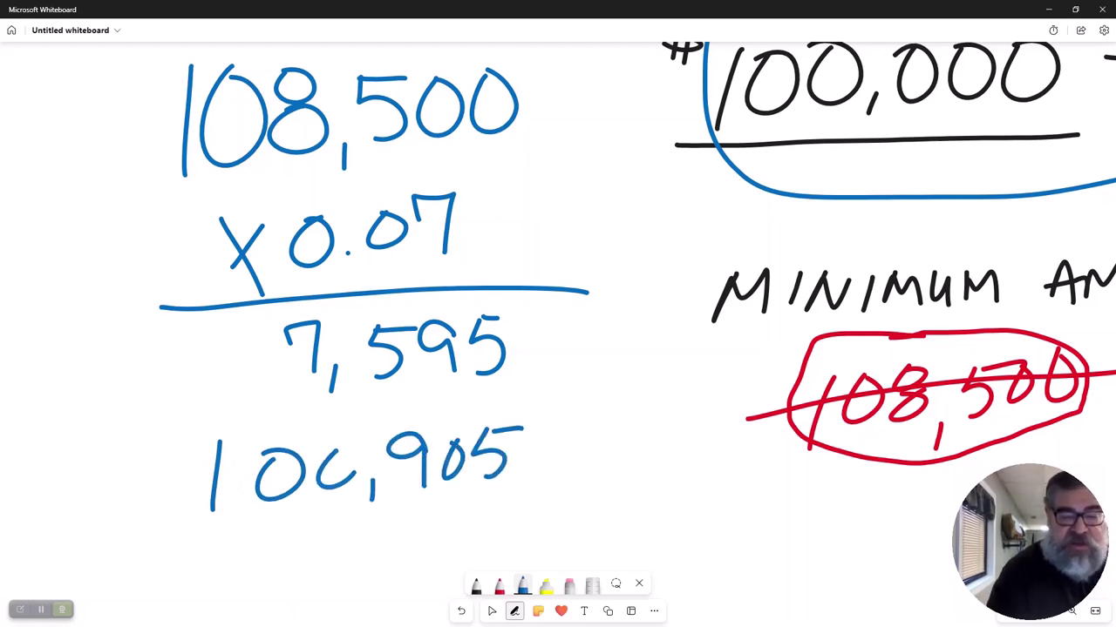
{"action": "mouse_move", "coordinate": [335, 450]}
{"action": "left_mouse_down"}
{"action": "mouse_move", "coordinate": [357, 476]}
{"action": "mouse_move", "coordinate": [337, 483]}
{"action": "left_mouse_up"}
{"action": "left_click_drag", "start_coordinate": [187, 413], "coordinate": [167, 446]}
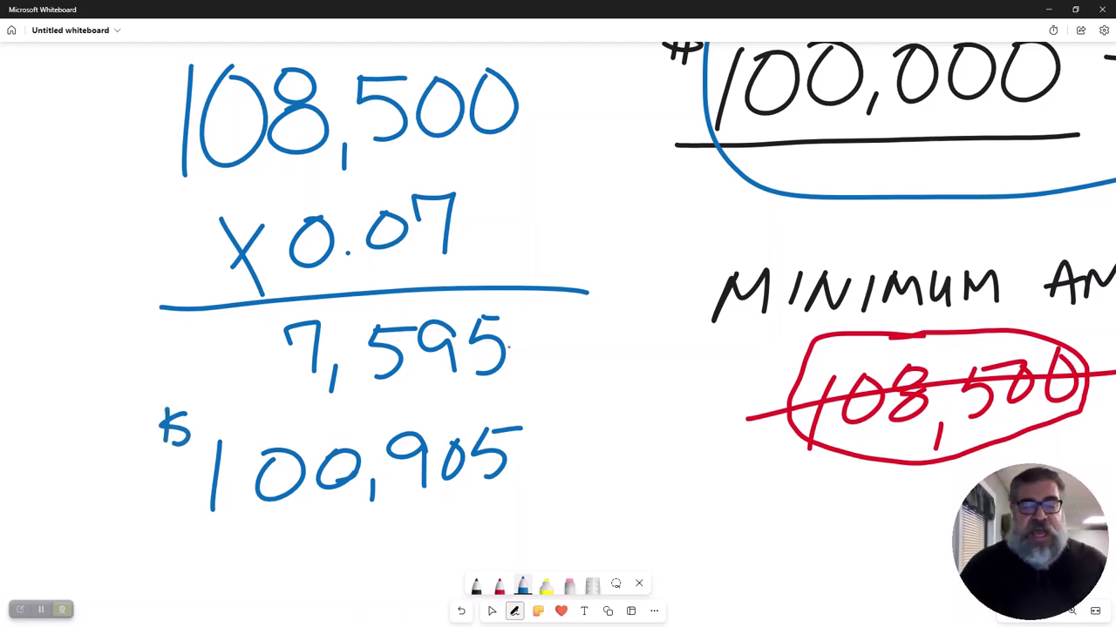
Subtract 1,500 beneath $100,905 and underline it.
{"action": "left_click_drag", "start_coordinate": [613, 427], "coordinate": [639, 174]}
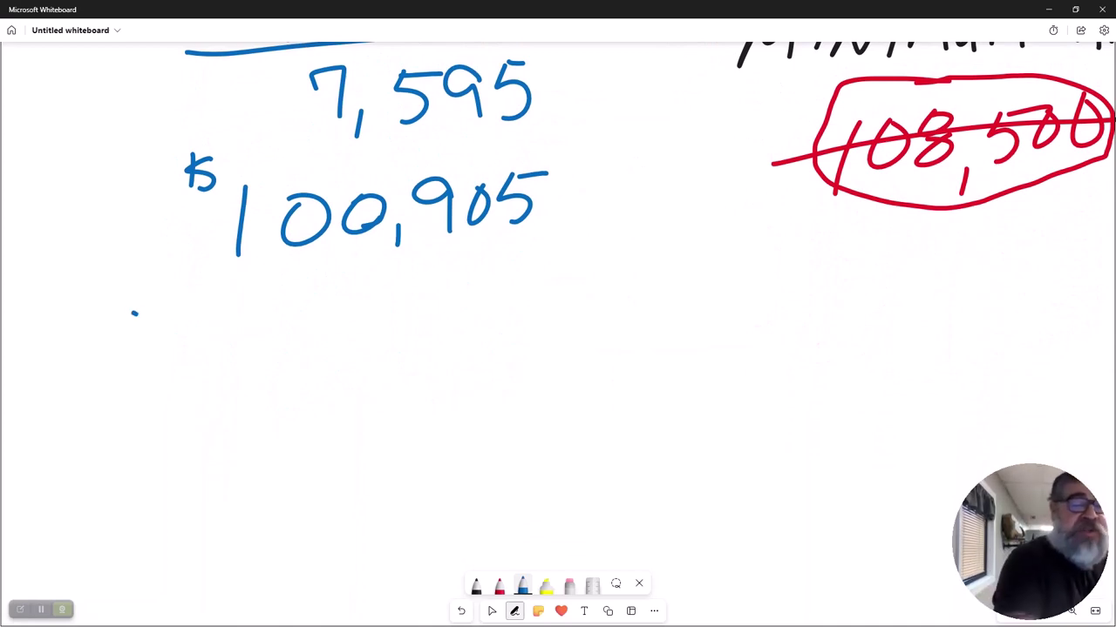
{"action": "left_click_drag", "start_coordinate": [133, 316], "coordinate": [215, 312]}
{"action": "left_click_drag", "start_coordinate": [354, 270], "coordinate": [352, 308]}
{"action": "left_click_drag", "start_coordinate": [387, 296], "coordinate": [376, 328]}
{"action": "left_click_drag", "start_coordinate": [427, 265], "coordinate": [425, 305]}
{"action": "mouse_move", "coordinate": [439, 263]}
{"action": "left_mouse_down"}
{"action": "mouse_move", "coordinate": [481, 261]}
{"action": "mouse_move", "coordinate": [514, 277]}
{"action": "mouse_move", "coordinate": [544, 253]}
{"action": "left_mouse_up"}
{"action": "left_click_drag", "start_coordinate": [218, 351], "coordinate": [578, 341]}
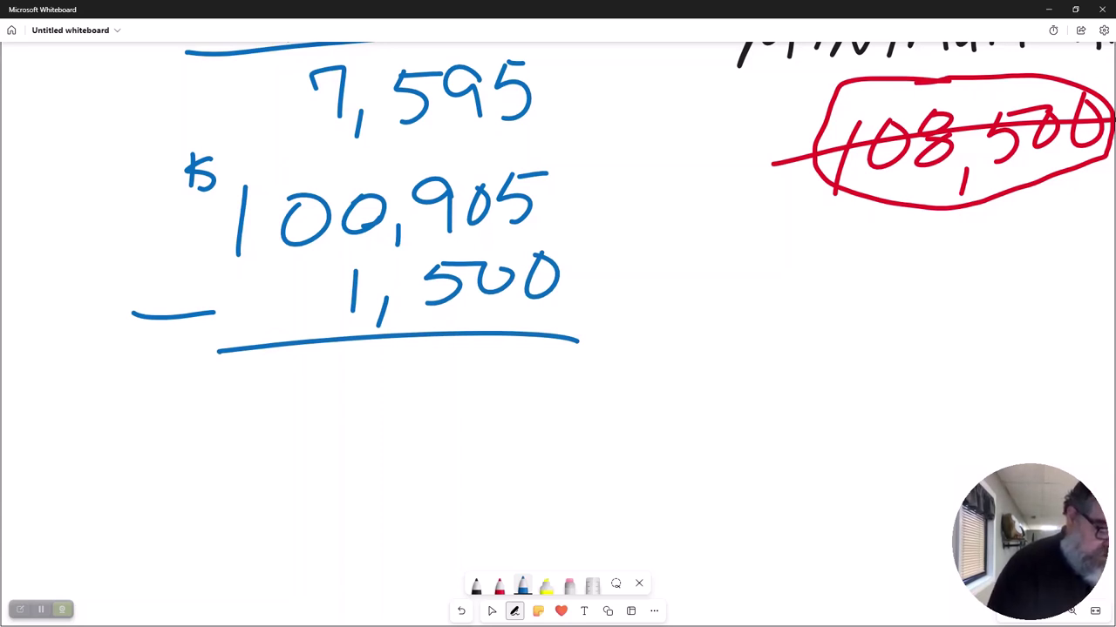
Write the difference 99,405, circle it, and cross it out with an X.
{"action": "mouse_move", "coordinate": [331, 366]}
{"action": "left_mouse_down"}
{"action": "mouse_move", "coordinate": [301, 408]}
{"action": "mouse_move", "coordinate": [328, 462]}
{"action": "left_mouse_up"}
{"action": "mouse_move", "coordinate": [382, 380]}
{"action": "left_mouse_down"}
{"action": "mouse_move", "coordinate": [348, 398]}
{"action": "mouse_move", "coordinate": [403, 466]}
{"action": "left_mouse_up"}
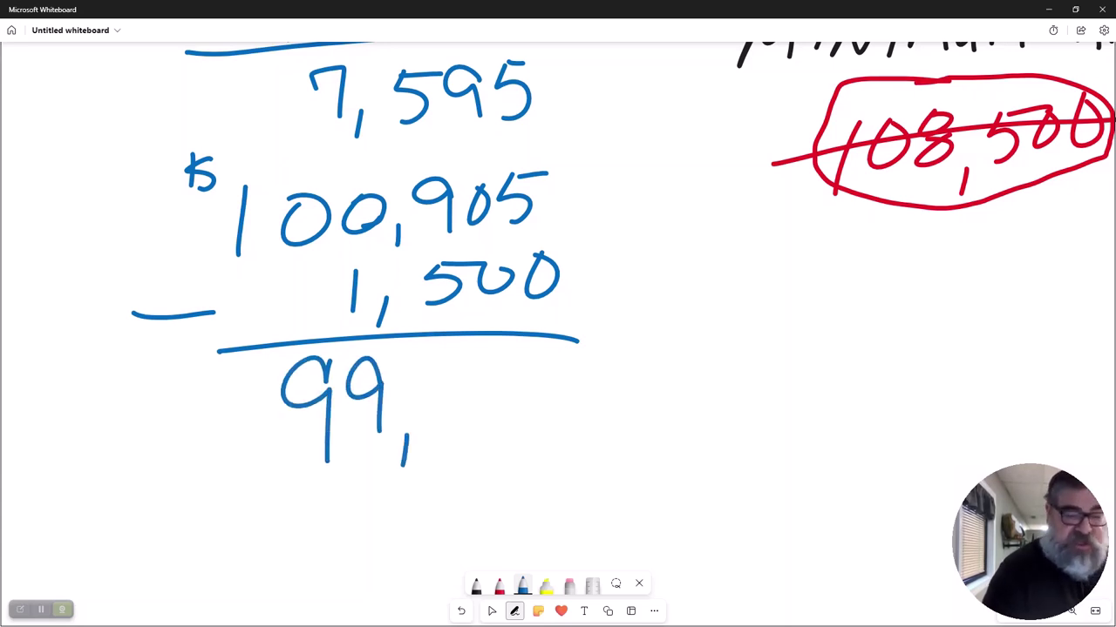
{"action": "mouse_move", "coordinate": [445, 371]}
{"action": "left_mouse_down"}
{"action": "mouse_move", "coordinate": [469, 403]}
{"action": "mouse_move", "coordinate": [457, 443]}
{"action": "left_mouse_up"}
{"action": "mouse_move", "coordinate": [496, 373]}
{"action": "left_mouse_down"}
{"action": "mouse_move", "coordinate": [484, 410]}
{"action": "mouse_move", "coordinate": [496, 374]}
{"action": "mouse_move", "coordinate": [538, 429]}
{"action": "left_mouse_up"}
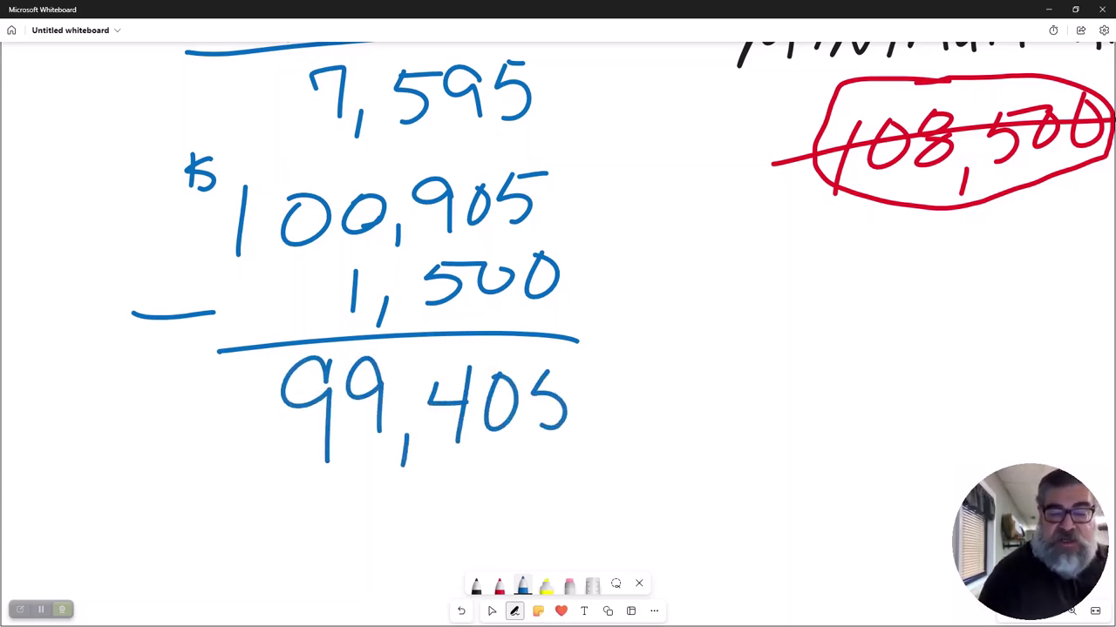
{"action": "left_click_drag", "start_coordinate": [545, 374], "coordinate": [582, 373]}
{"action": "mouse_move", "coordinate": [531, 321]}
{"action": "left_mouse_down"}
{"action": "mouse_move", "coordinate": [375, 504]}
{"action": "mouse_move", "coordinate": [439, 331]}
{"action": "left_mouse_up"}
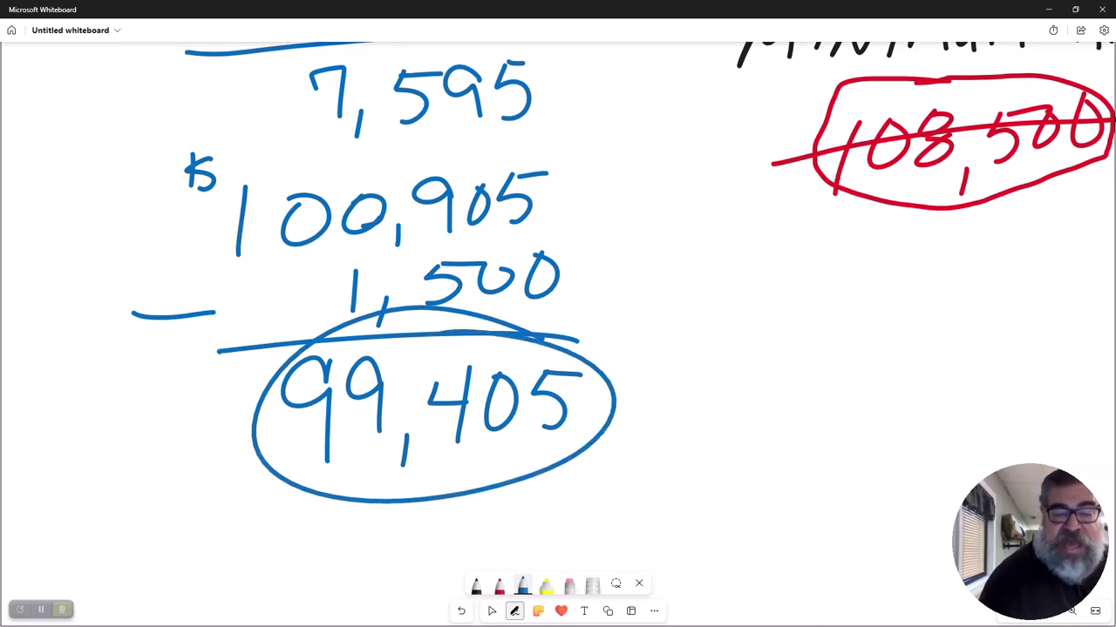
{"action": "left_click_drag", "start_coordinate": [324, 301], "coordinate": [497, 495]}
{"action": "left_click_drag", "start_coordinate": [521, 297], "coordinate": [378, 523]}
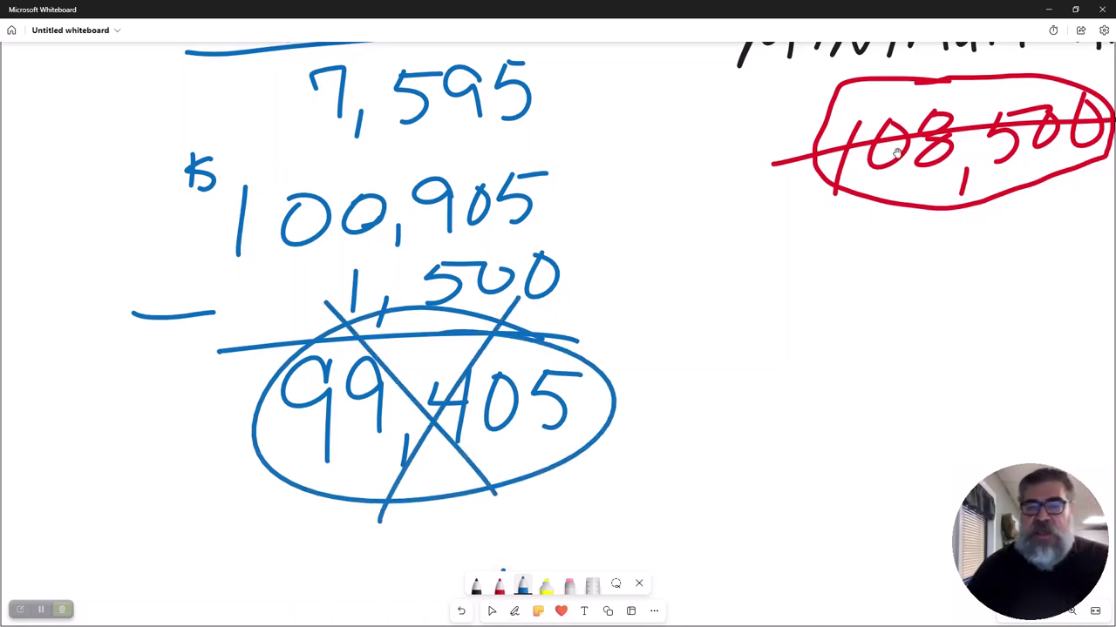
Circle the blue 108,500 at the top and tick the crossed-out red 108,500.
{"action": "scroll", "coordinate": [610, 244], "scroll_direction": "down", "scroll_amount": 3}
{"action": "scroll", "coordinate": [610, 244], "scroll_direction": "up", "scroll_amount": 1}
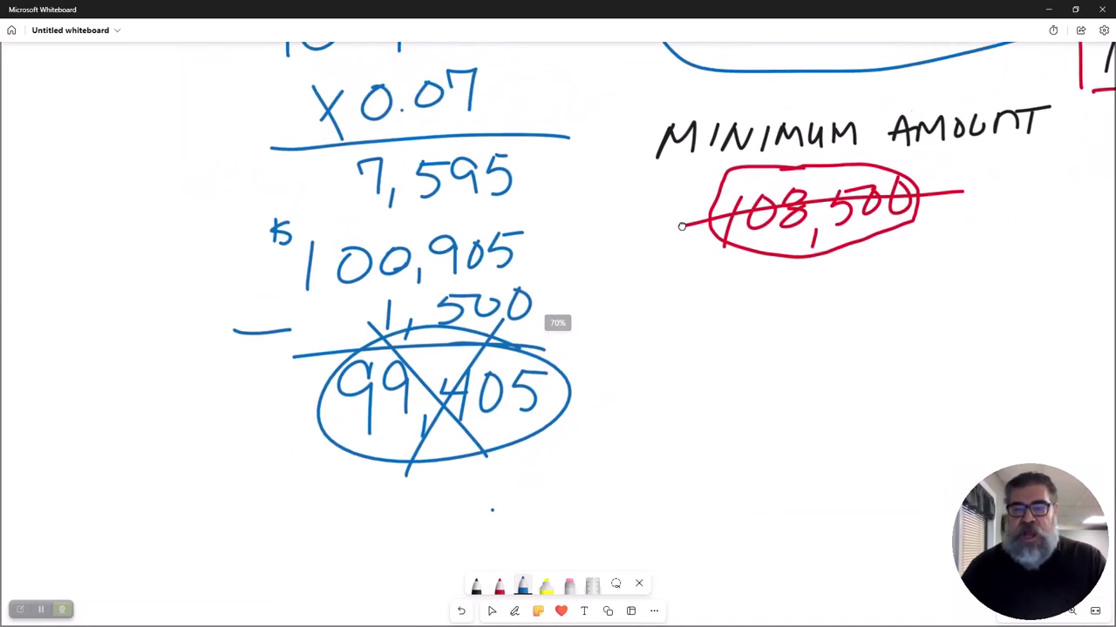
{"action": "scroll", "coordinate": [681, 226], "scroll_direction": "up", "scroll_amount": 3}
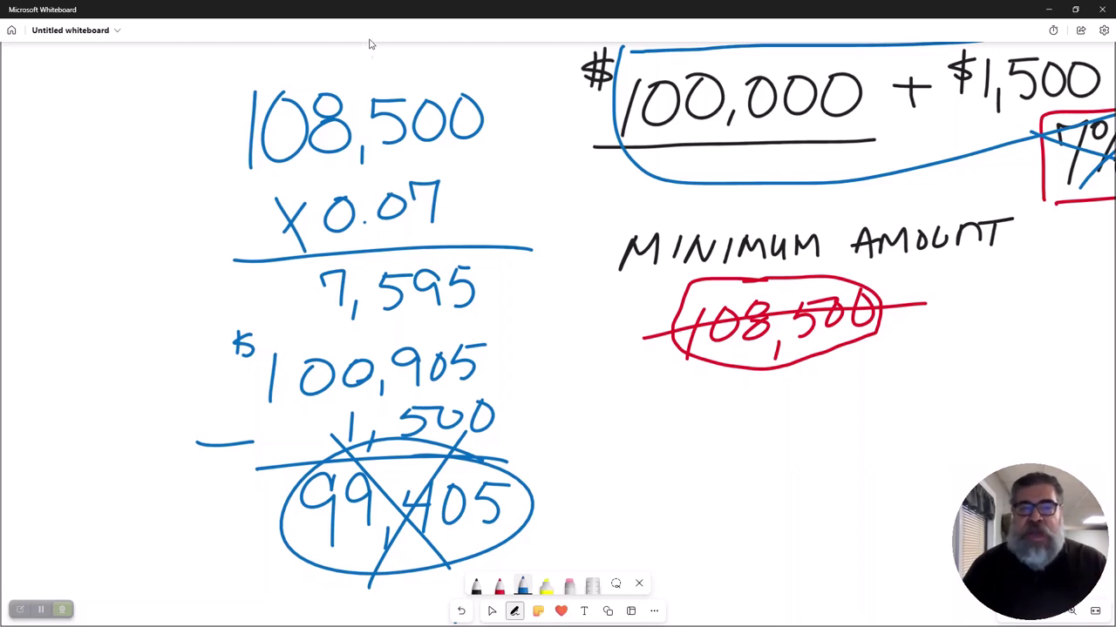
{"action": "mouse_move", "coordinate": [425, 68]}
{"action": "left_mouse_down"}
{"action": "mouse_move", "coordinate": [202, 70]}
{"action": "mouse_move", "coordinate": [304, 181]}
{"action": "mouse_move", "coordinate": [504, 123]}
{"action": "mouse_move", "coordinate": [338, 66]}
{"action": "left_mouse_up"}
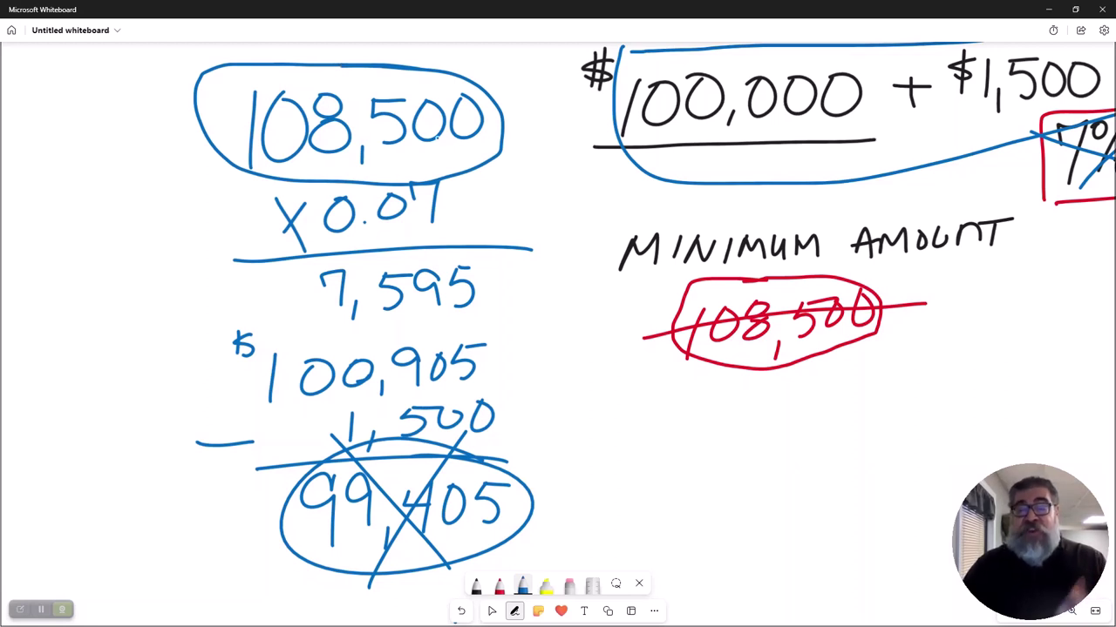
{"action": "left_click_drag", "start_coordinate": [620, 321], "coordinate": [645, 291]}
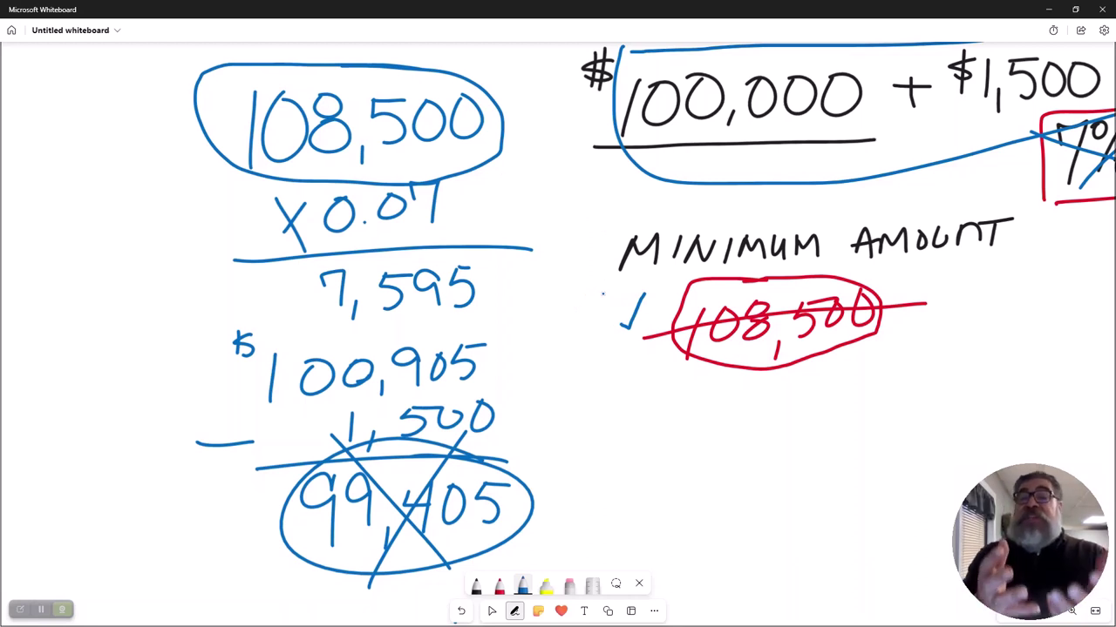
{"action": "mouse_move", "coordinate": [116, 157]}
{"action": "left_mouse_down"}
{"action": "mouse_move", "coordinate": [125, 169]}
{"action": "mouse_move", "coordinate": [171, 85]}
{"action": "left_mouse_up"}
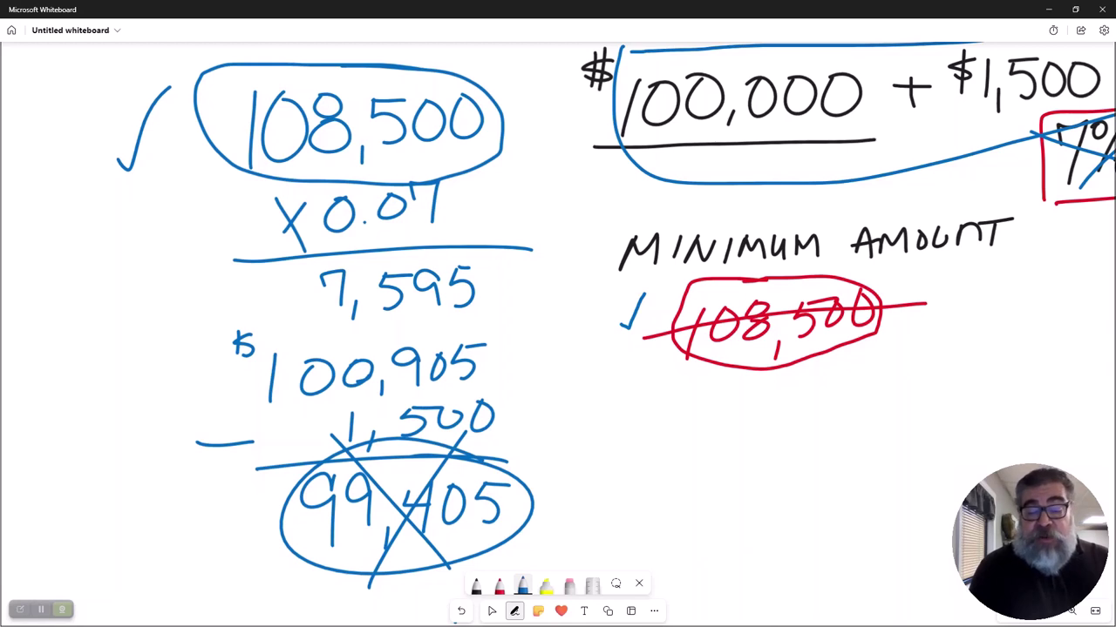
Write +595 beside the crossed-out 99,405.
{"action": "mouse_move", "coordinate": [521, 475]}
{"action": "left_mouse_down"}
{"action": "mouse_move", "coordinate": [558, 461]}
{"action": "mouse_move", "coordinate": [544, 479]}
{"action": "left_mouse_up"}
{"action": "left_click_drag", "start_coordinate": [568, 442], "coordinate": [558, 474]}
{"action": "mouse_move", "coordinate": [564, 442]}
{"action": "left_mouse_down"}
{"action": "mouse_move", "coordinate": [596, 433]}
{"action": "mouse_move", "coordinate": [592, 472]}
{"action": "left_mouse_up"}
{"action": "mouse_move", "coordinate": [615, 434]}
{"action": "left_mouse_down"}
{"action": "mouse_move", "coordinate": [632, 460]}
{"action": "mouse_move", "coordinate": [619, 472]}
{"action": "left_mouse_up"}
{"action": "left_click_drag", "start_coordinate": [624, 429], "coordinate": [635, 425]}
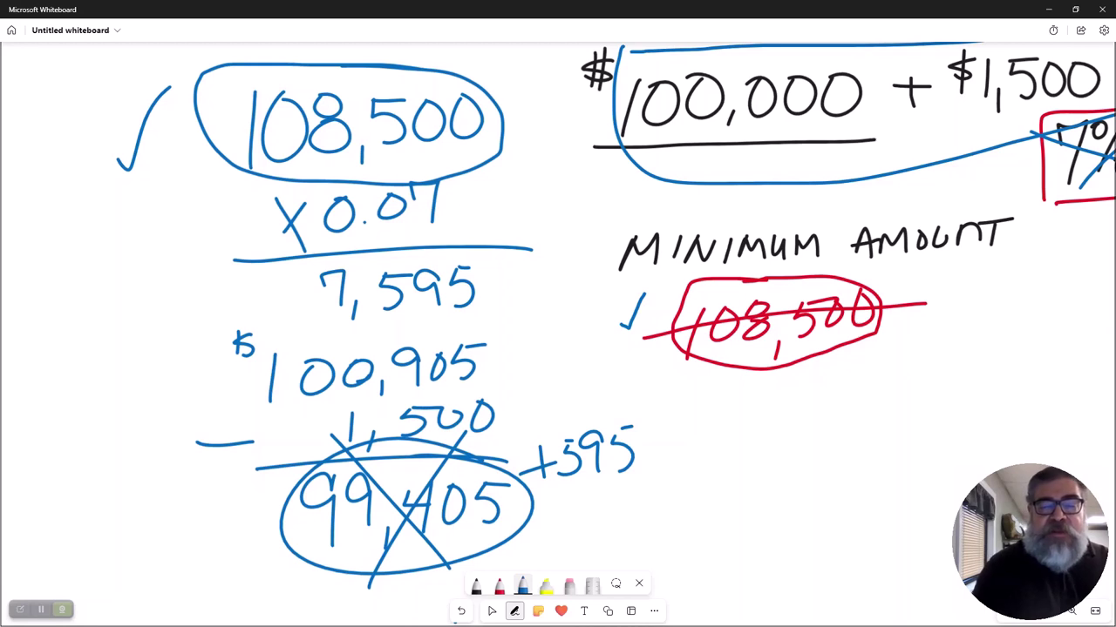
Draw an arrow pointing at 7,595 and loop around 108,500 again for emphasis.
{"action": "mouse_move", "coordinate": [549, 262]}
{"action": "left_mouse_down"}
{"action": "mouse_move", "coordinate": [506, 275]}
{"action": "mouse_move", "coordinate": [519, 296]}
{"action": "left_mouse_up"}
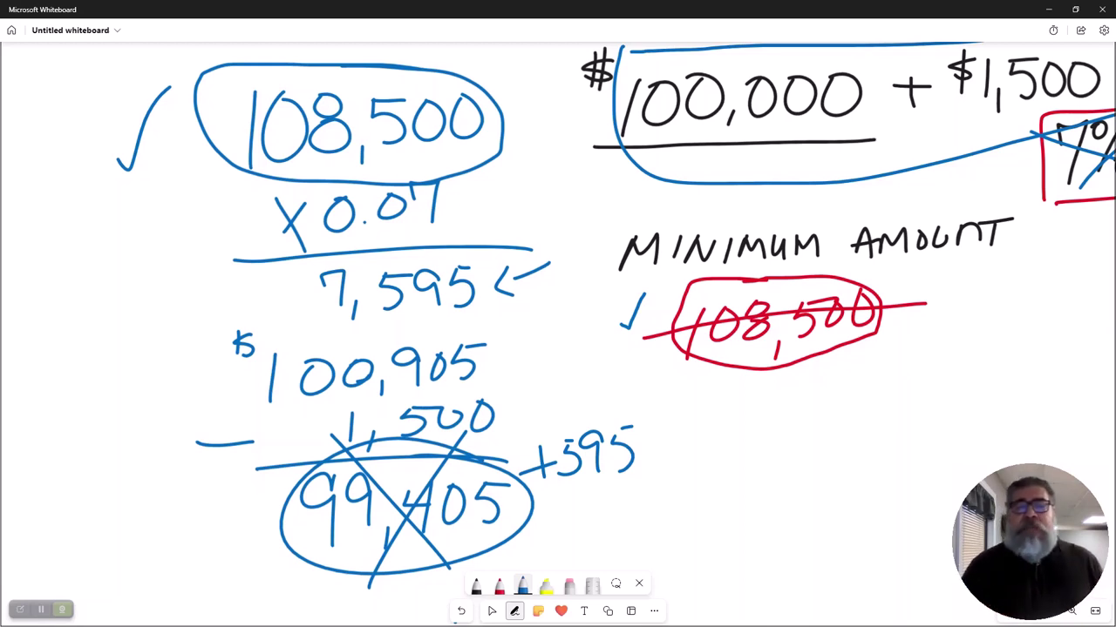
{"action": "mouse_move", "coordinate": [493, 73]}
{"action": "left_mouse_down"}
{"action": "mouse_move", "coordinate": [396, 58]}
{"action": "mouse_move", "coordinate": [501, 80]}
{"action": "mouse_move", "coordinate": [477, 165]}
{"action": "mouse_move", "coordinate": [460, 93]}
{"action": "left_mouse_up"}
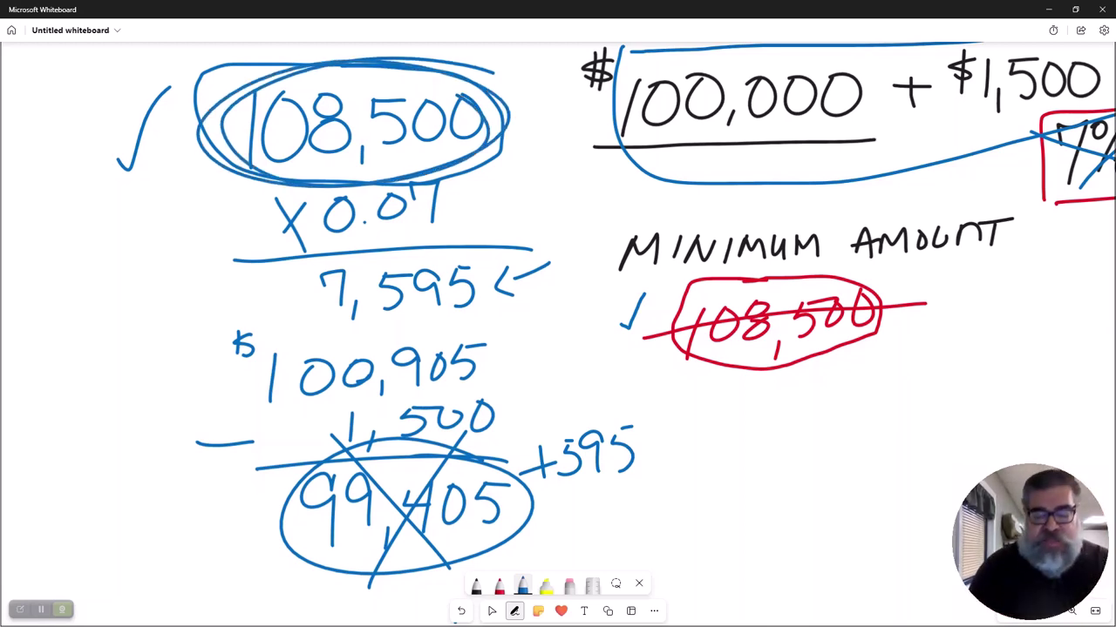
{"action": "scroll", "coordinate": [558, 314], "scroll_direction": "right", "scroll_amount": 10}
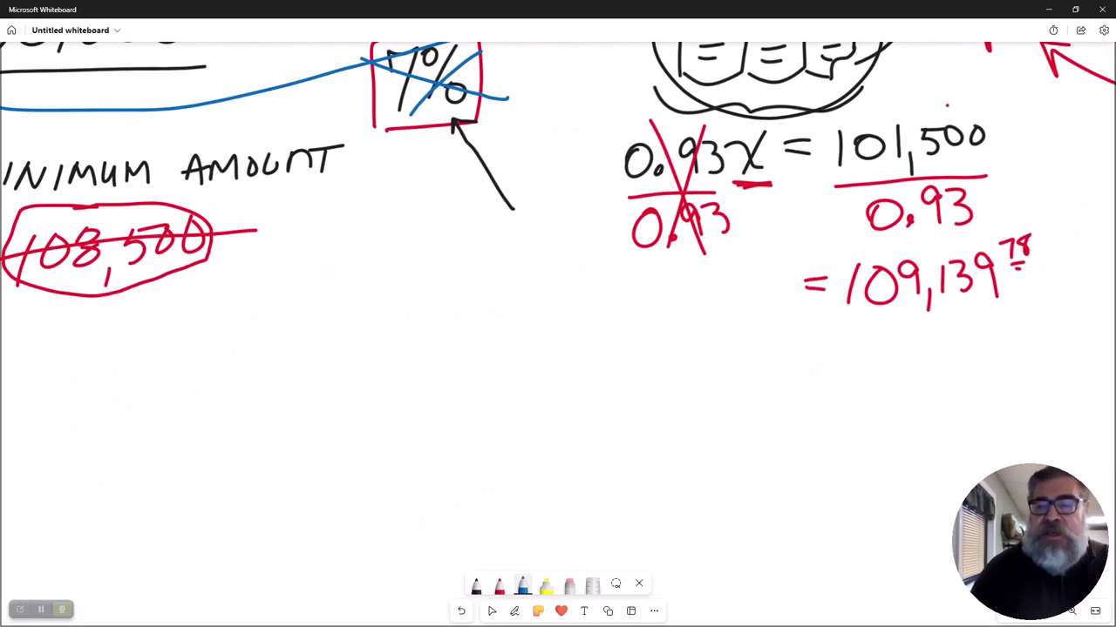
Ring the 109,139.78 result in blue, then zoom out and pan to show all the working.
{"action": "mouse_move", "coordinate": [1007, 221]}
{"action": "left_mouse_down"}
{"action": "mouse_move", "coordinate": [800, 295]}
{"action": "mouse_move", "coordinate": [852, 215]}
{"action": "left_mouse_up"}
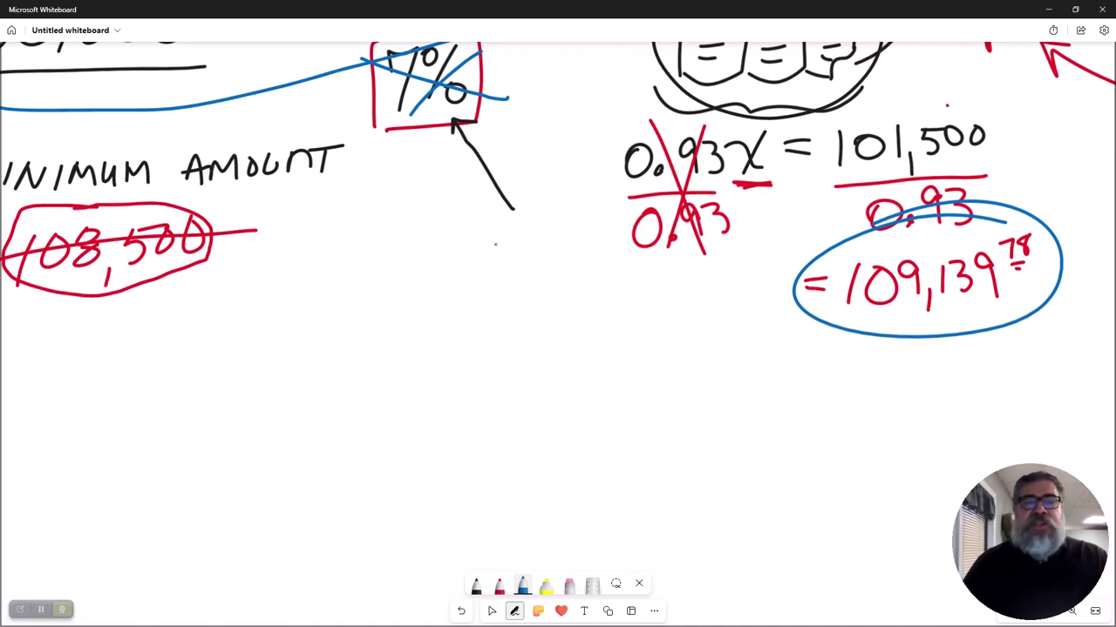
{"action": "scroll", "coordinate": [495, 245], "scroll_direction": "down", "scroll_amount": 5}
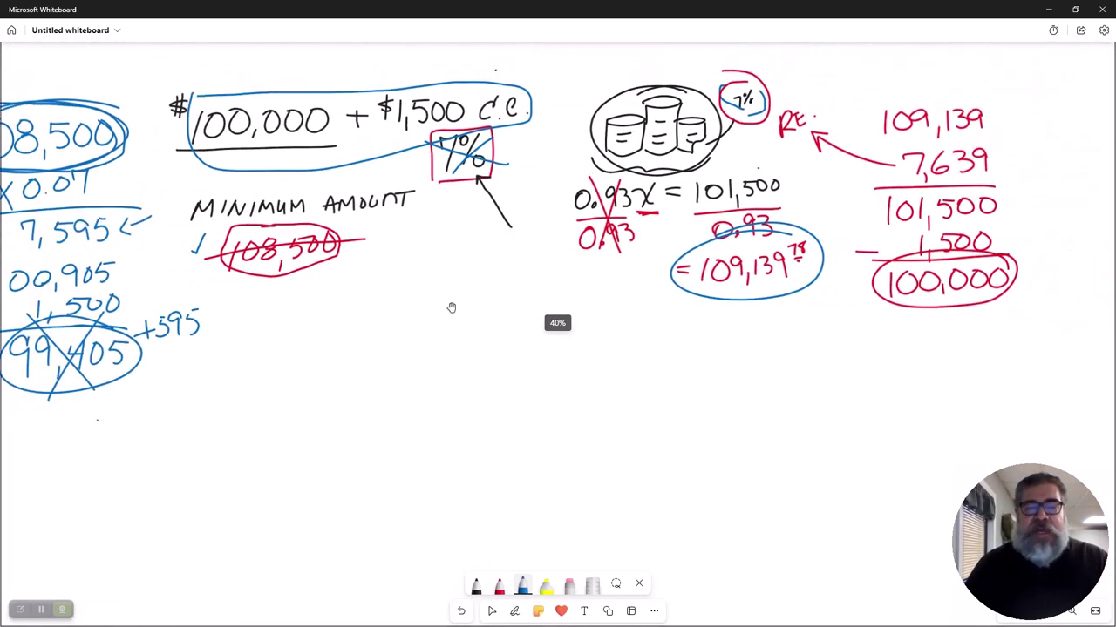
{"action": "left_click_drag", "start_coordinate": [451, 308], "coordinate": [506, 306]}
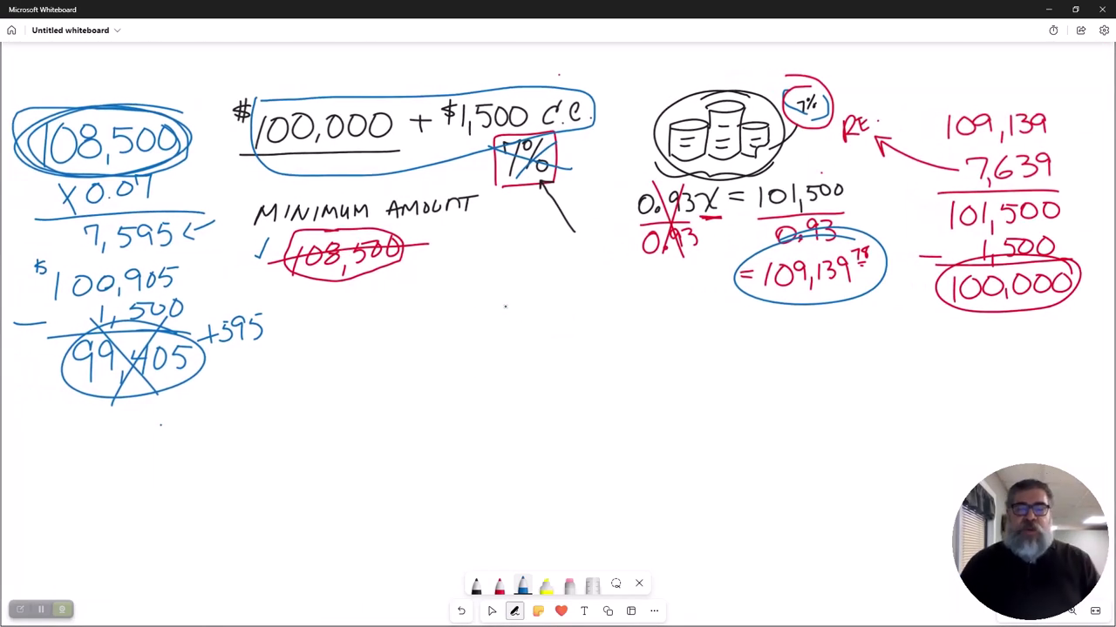